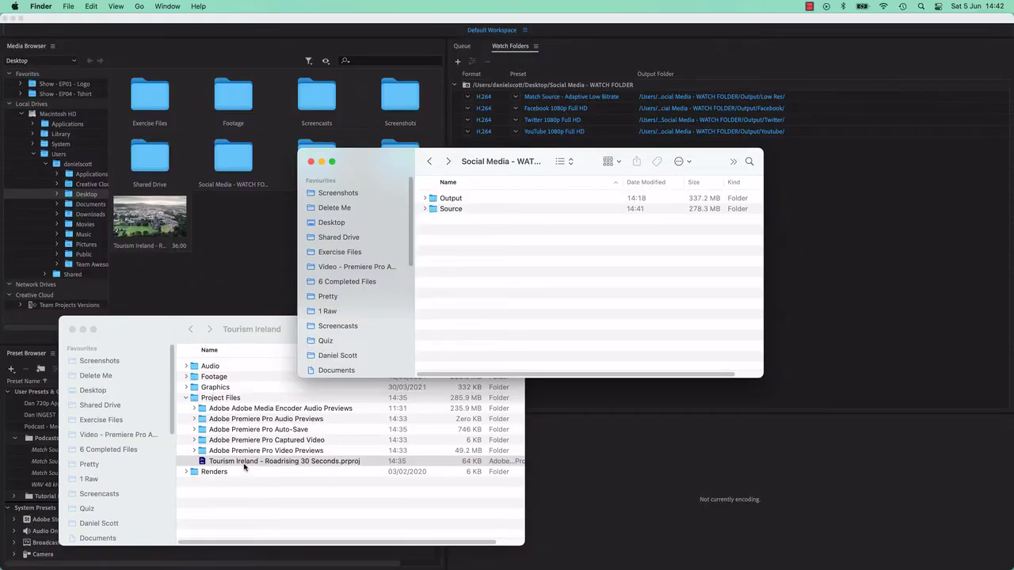
Step: Drop the Tourism Ireland .prproj into the Social Media watch folder and expand its Output folder
drag(243, 465, 529, 283)
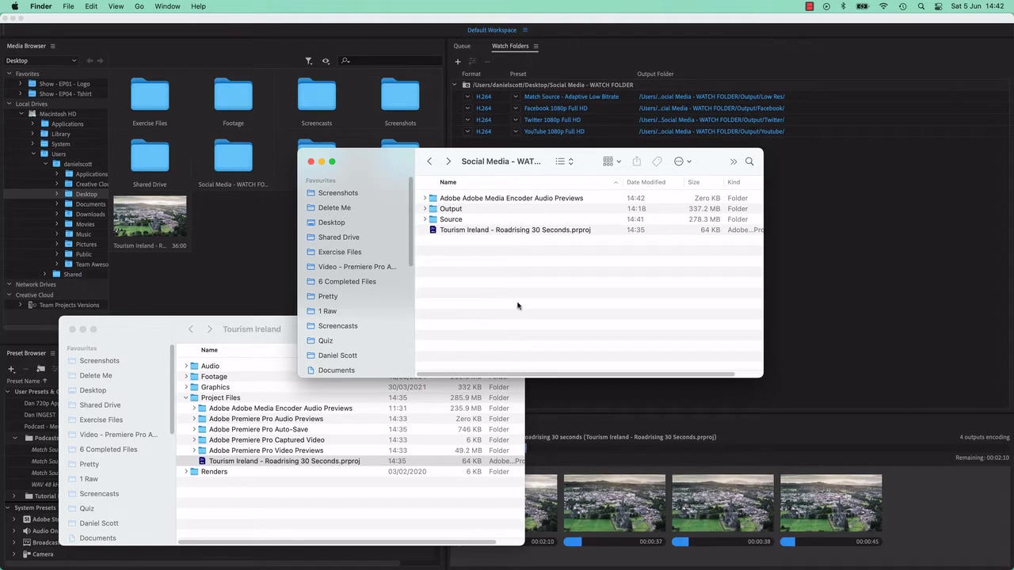
click(424, 209)
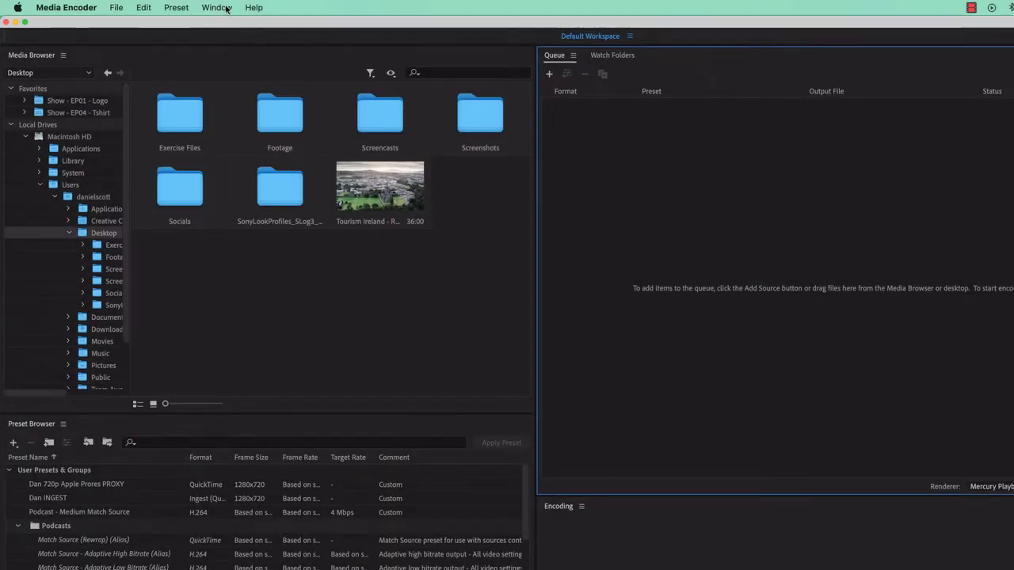
Step: Show the Watch Folders panel and create a Desktop folder named 'Social Media - WATCH FOLDER'
click(225, 7)
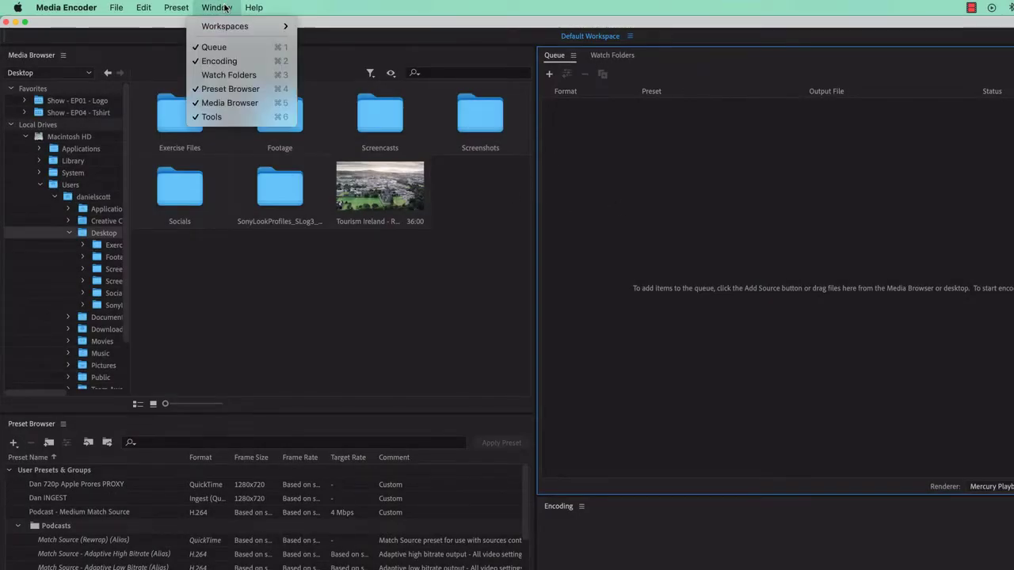
click(233, 80)
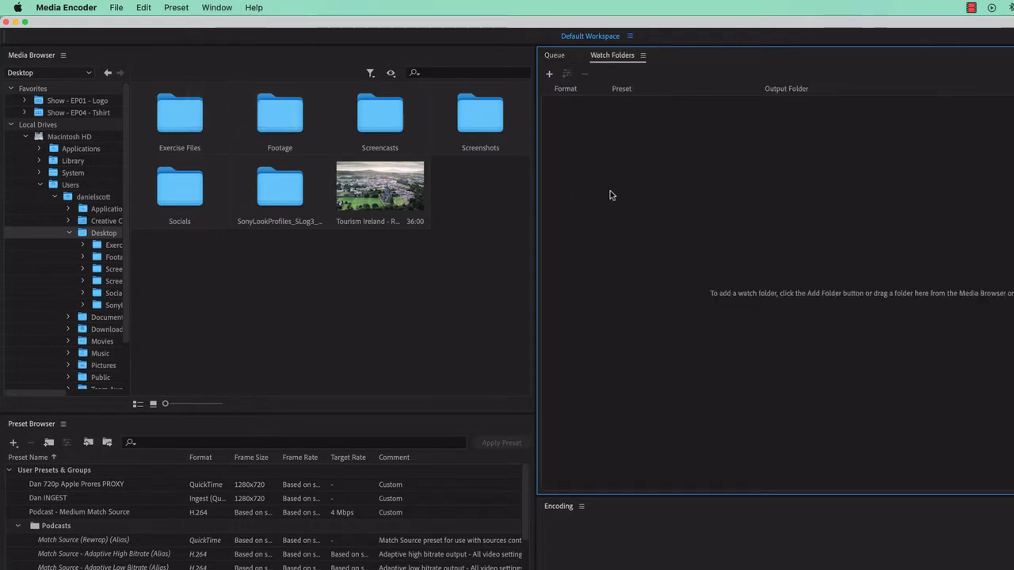
click(548, 75)
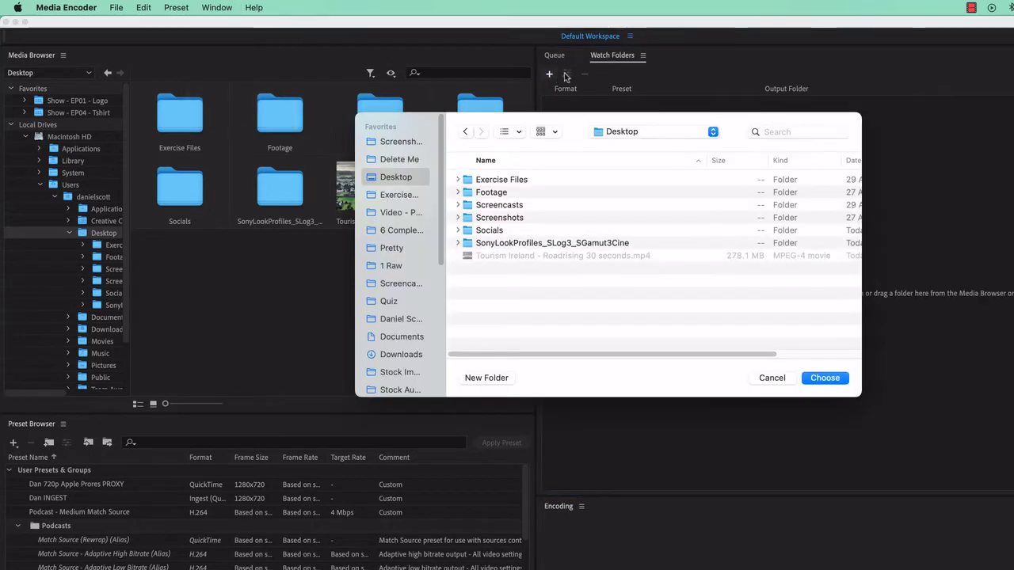
click(486, 377)
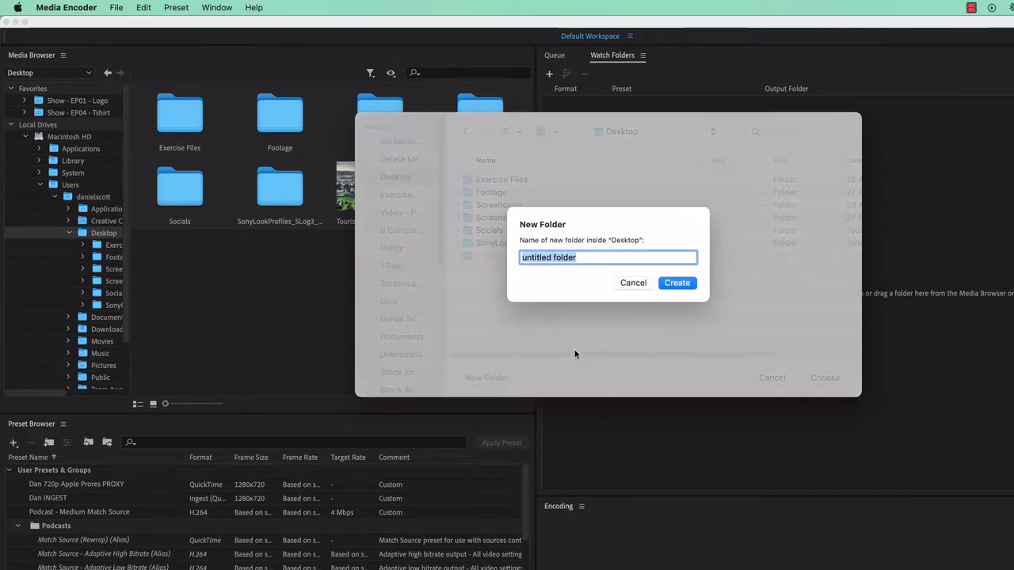
text(Socia)
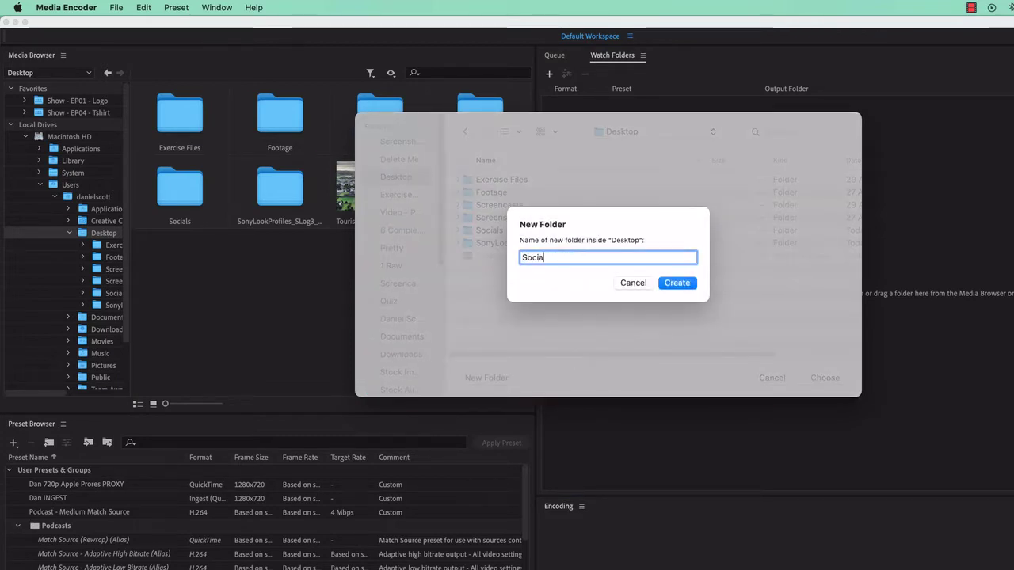
text(l Media - )
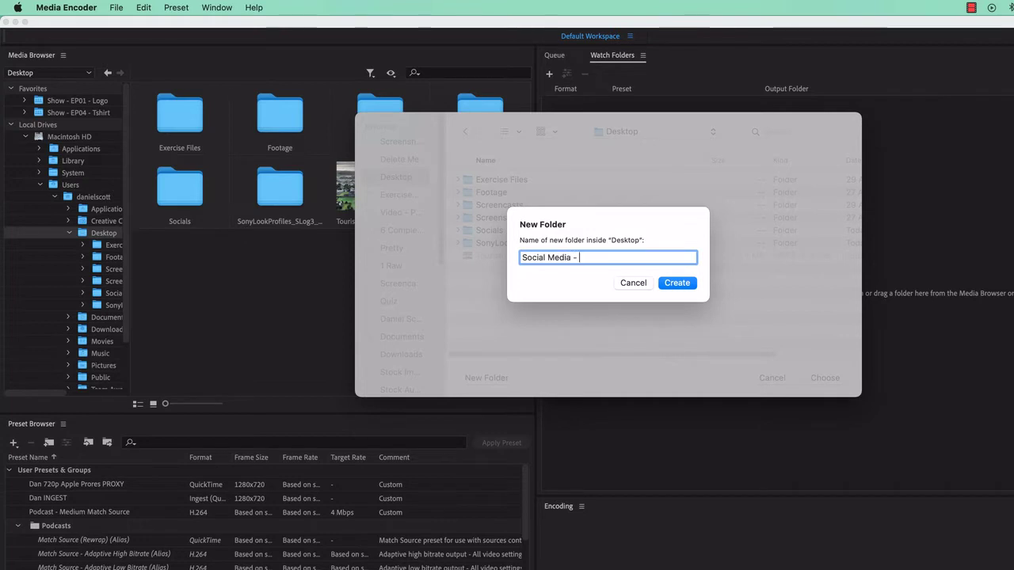
text(wat)
text(WATCH )
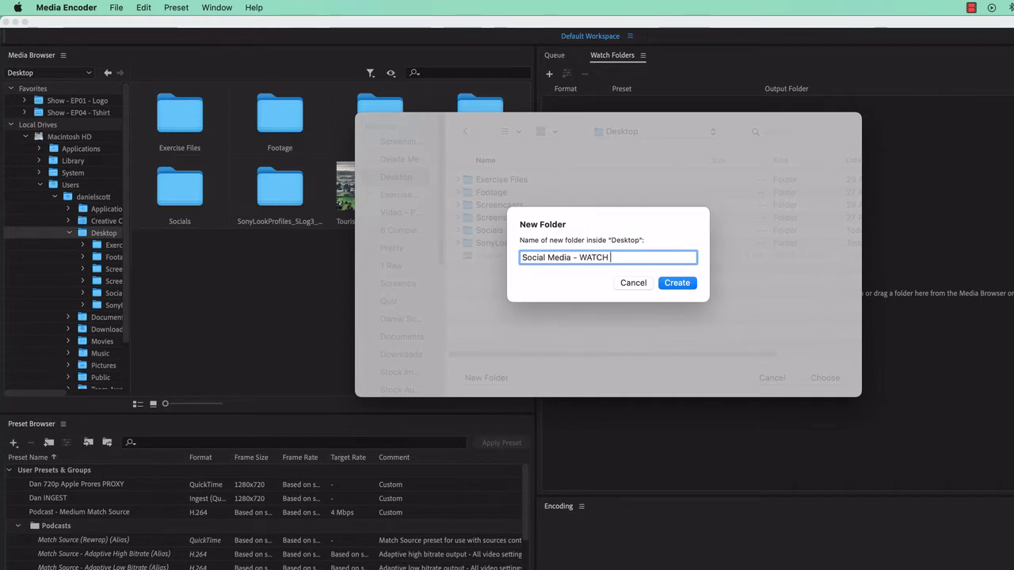
text(FOLDER)
click(677, 285)
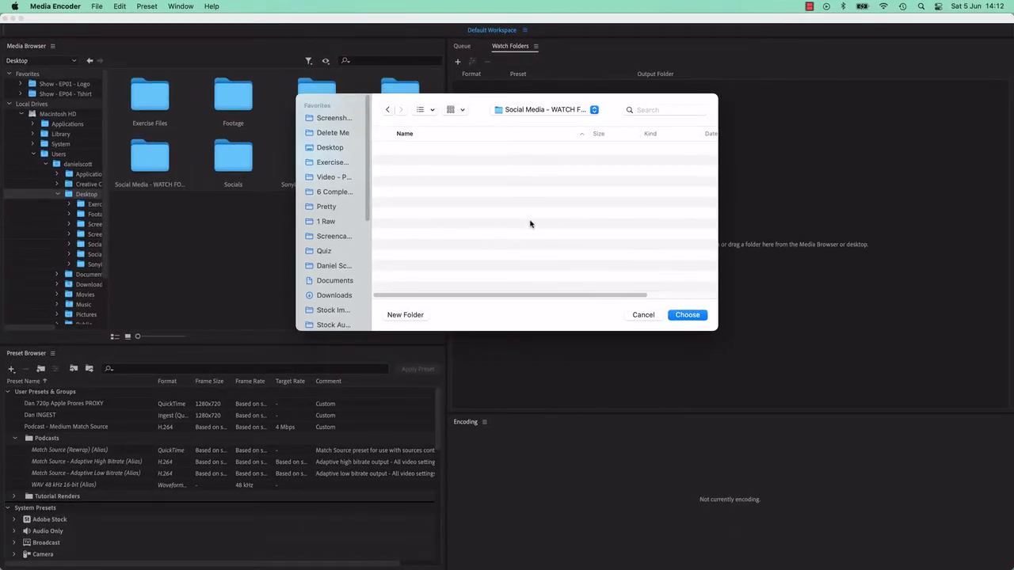
Step: Add the new folder as a watch folder with the H.264 High Quality 1080p HD preset
click(687, 316)
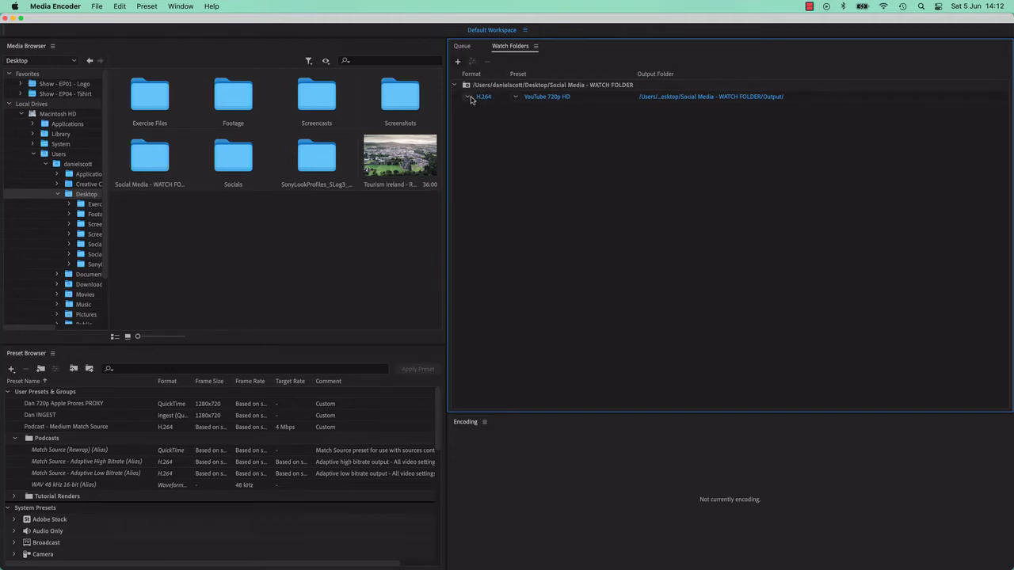
click(515, 96)
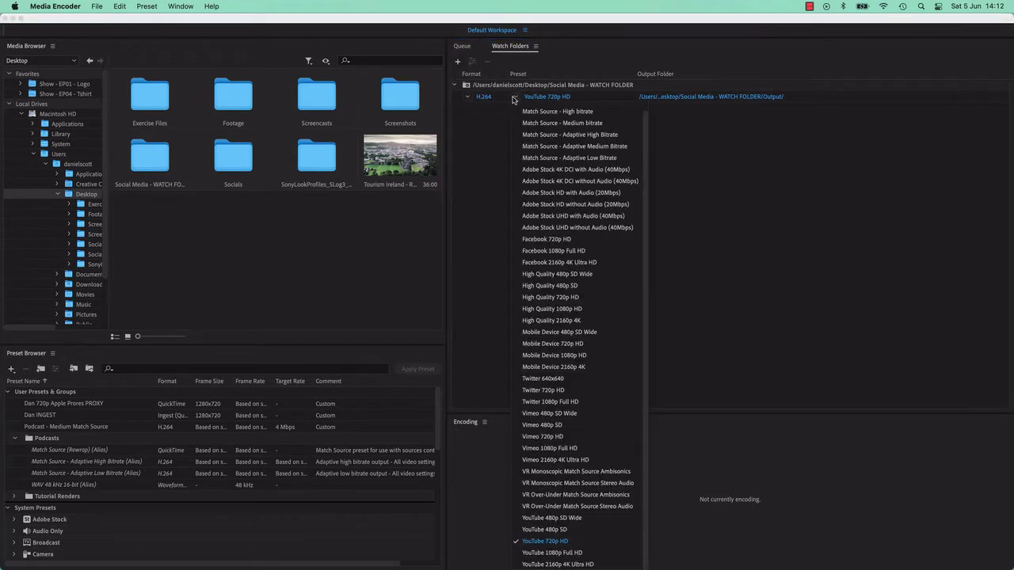
click(560, 309)
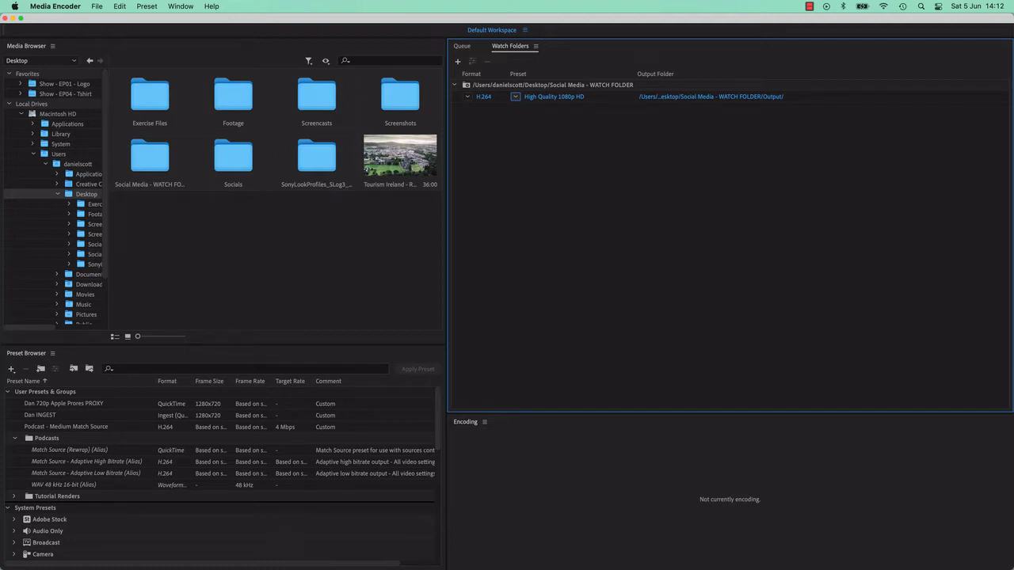
key(super+Tab)
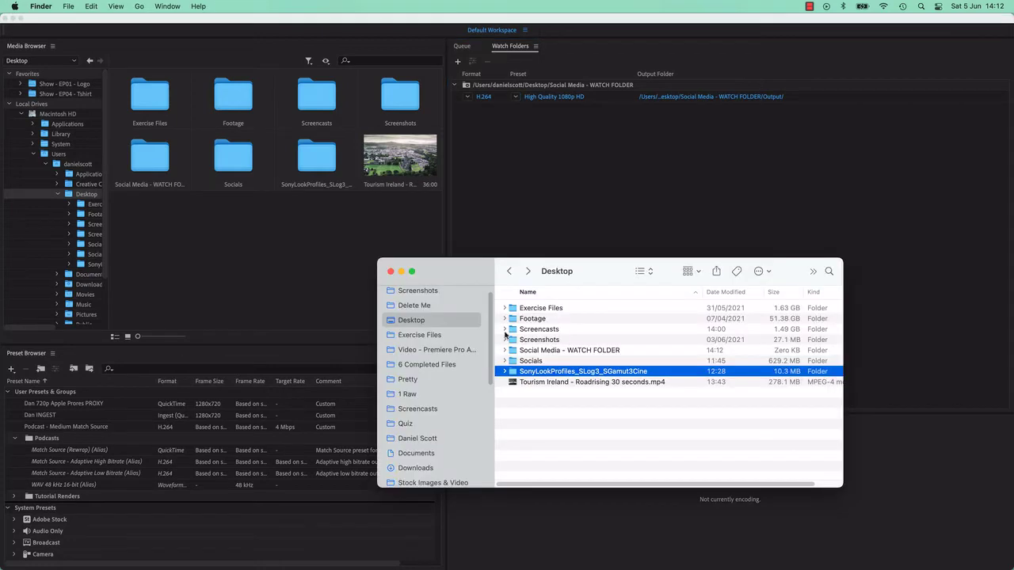
Step: Place the watch folder beside a Desktop window and drop 'Tourism Ireland - Roadrising 30 seconds.mp4' into it
double_click(548, 349)
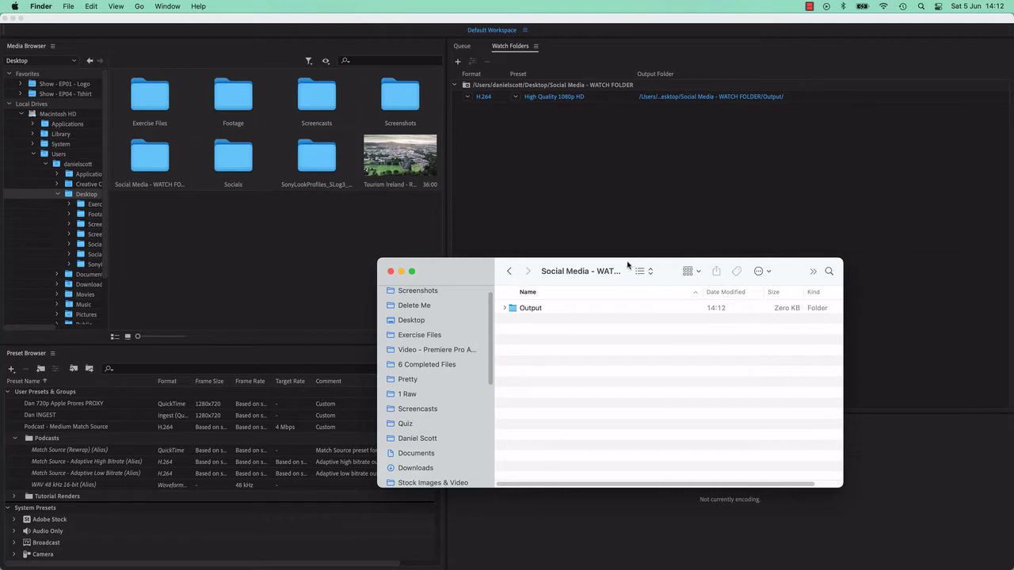
drag(628, 265, 548, 155)
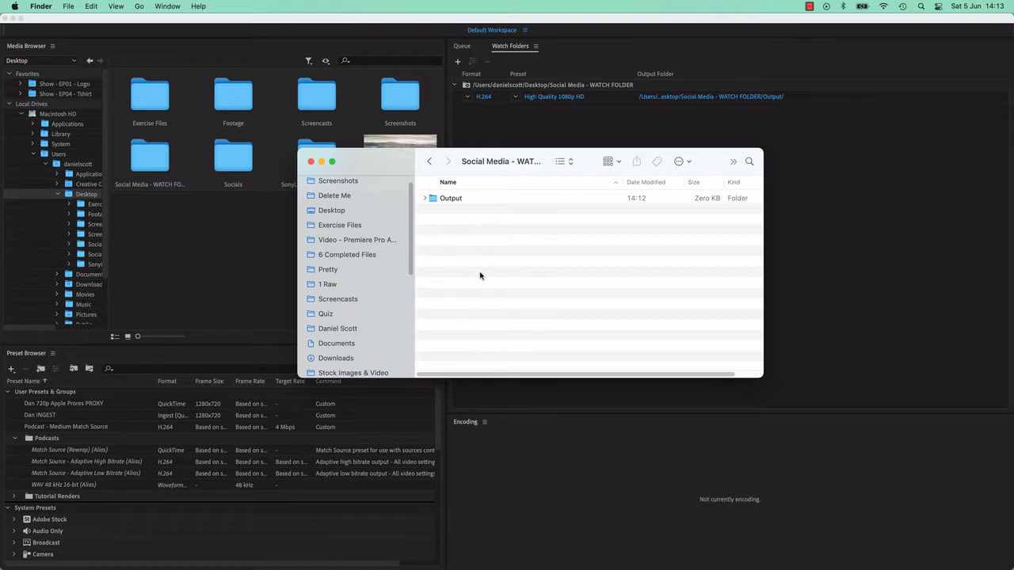
key(super+n)
drag(324, 422, 273, 333)
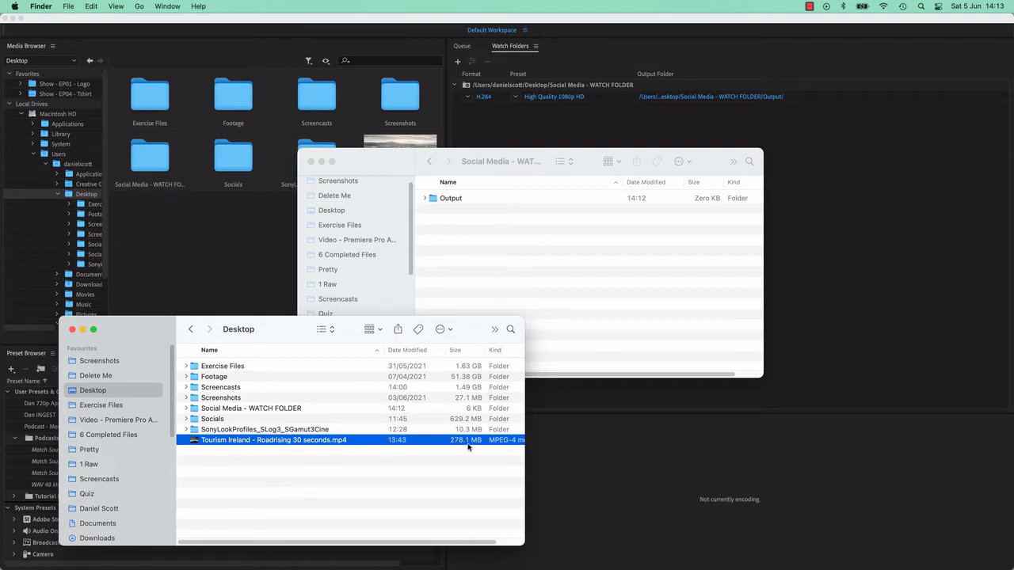
drag(233, 443, 540, 275)
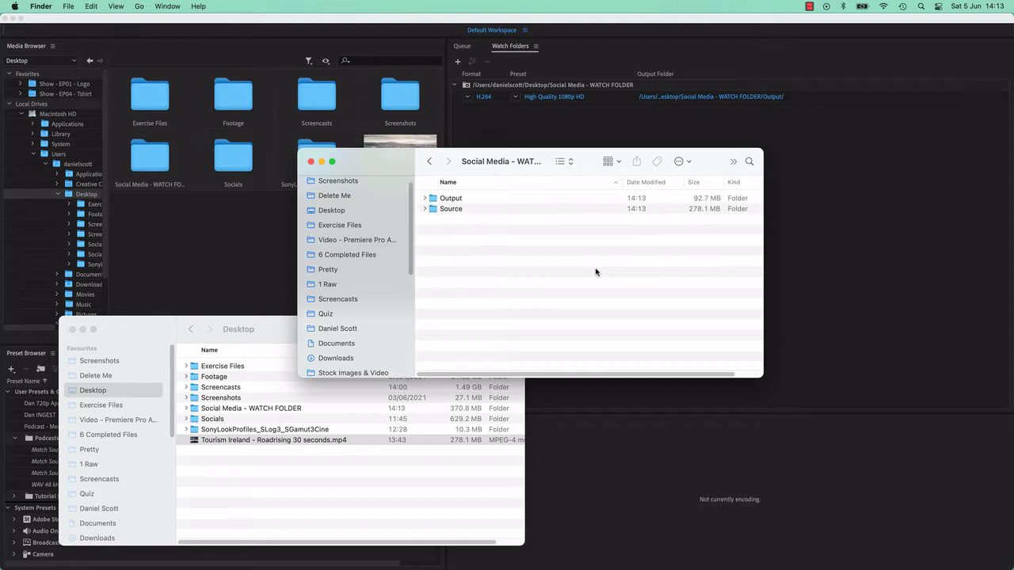
Step: Expand Output, Source and the dated subfolder to locate the encoded and original Tourism Ireland mp4s
click(425, 199)
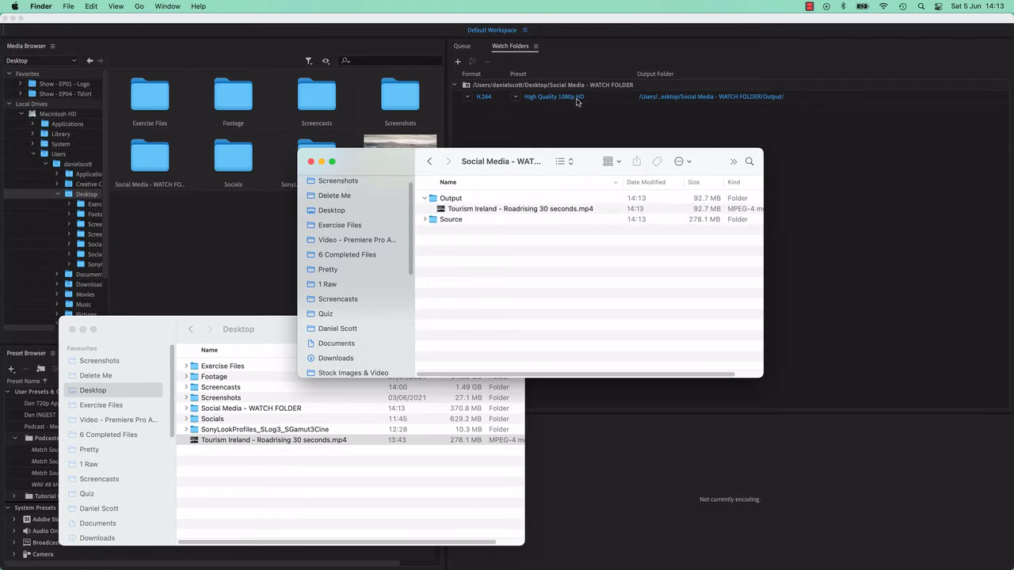
click(545, 211)
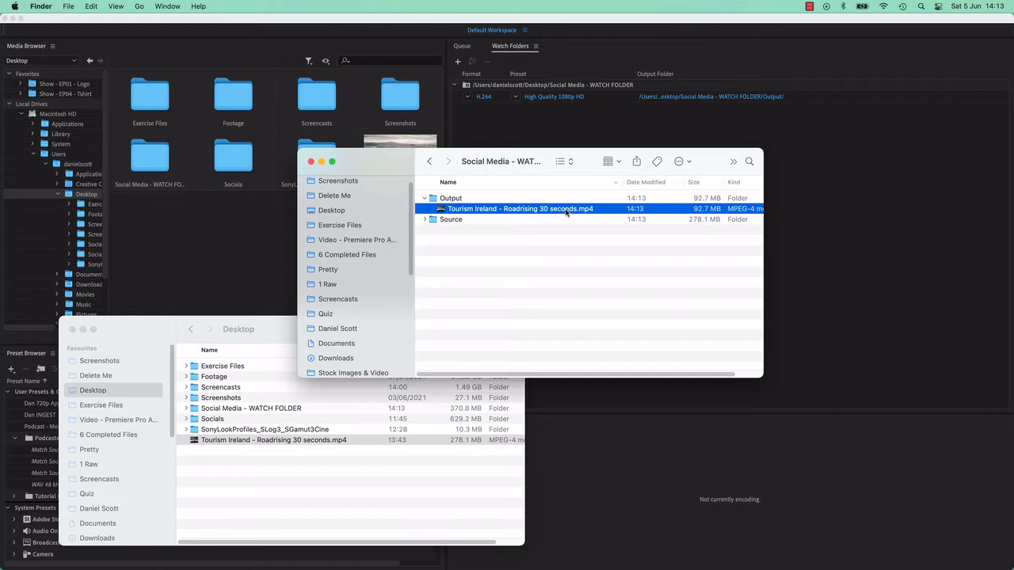
click(425, 219)
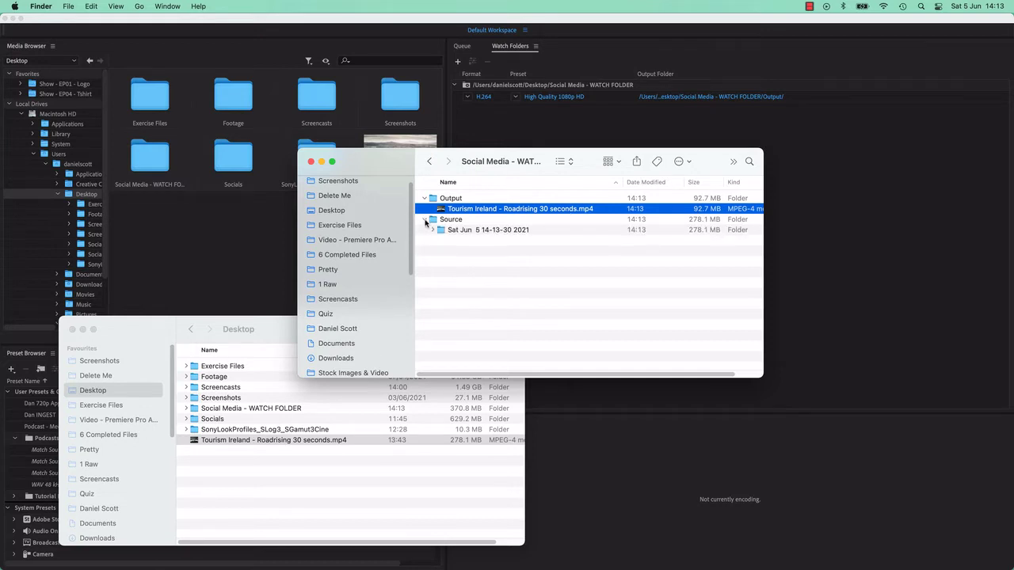
click(433, 230)
click(474, 242)
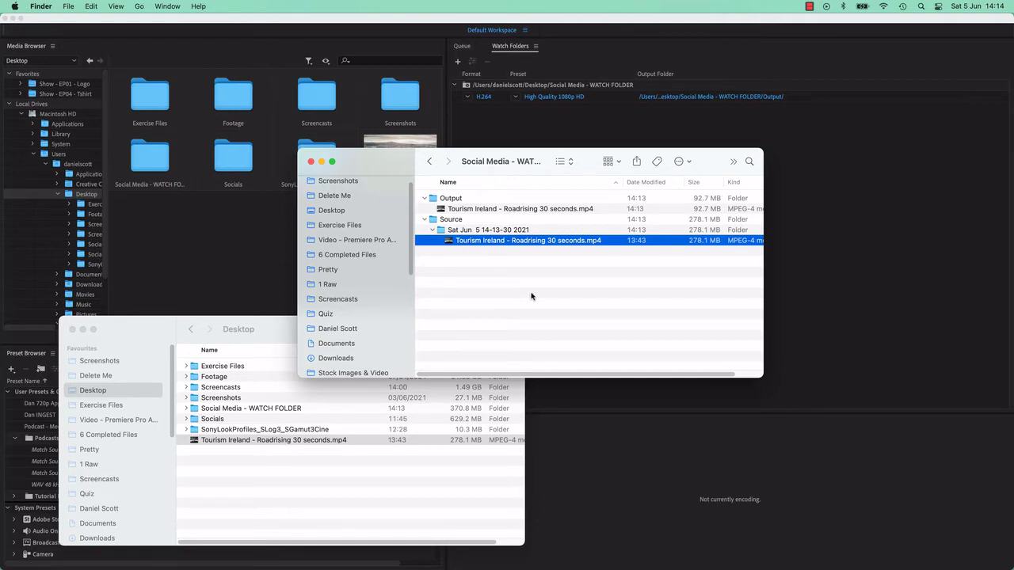
key(super+h)
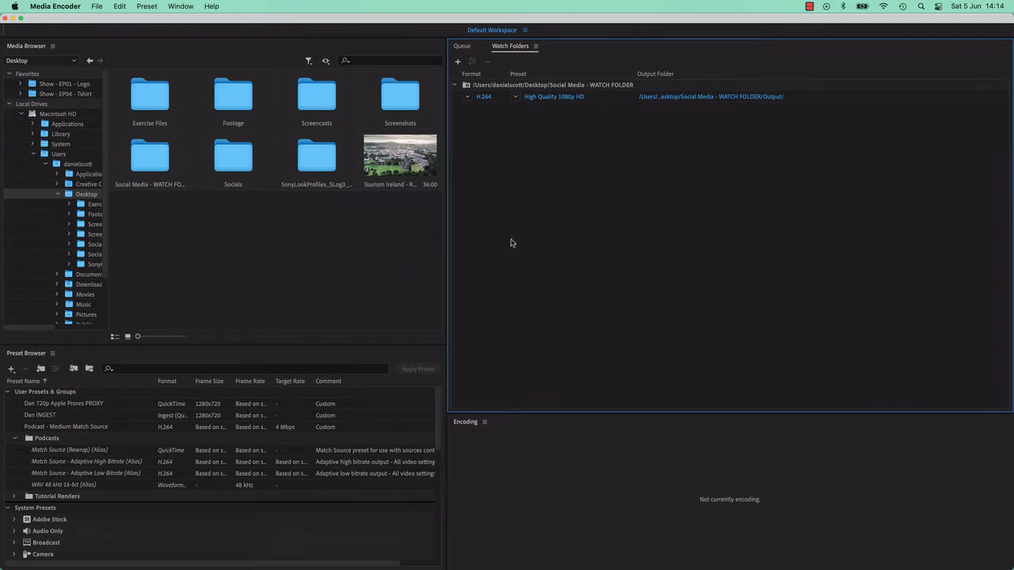
Step: Set the first output to Match Source - Adaptive Low Bitrate and add a Facebook 1080p Full HD output
click(533, 85)
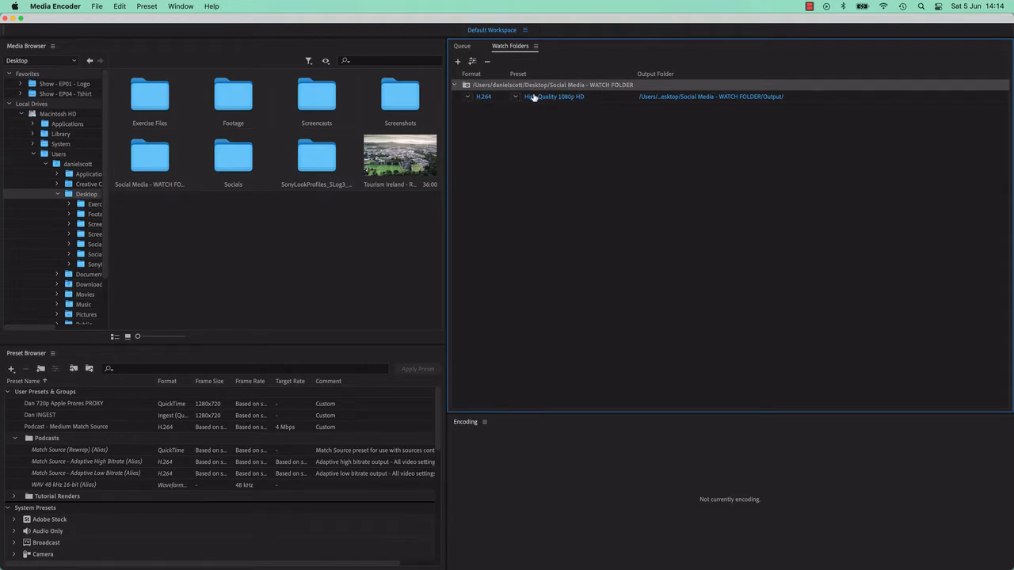
click(515, 96)
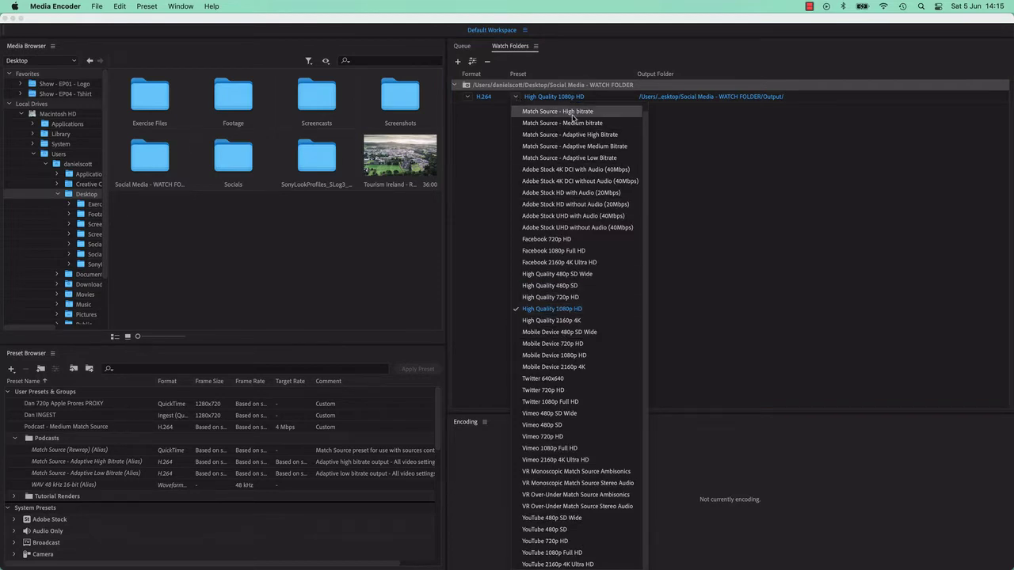
click(559, 158)
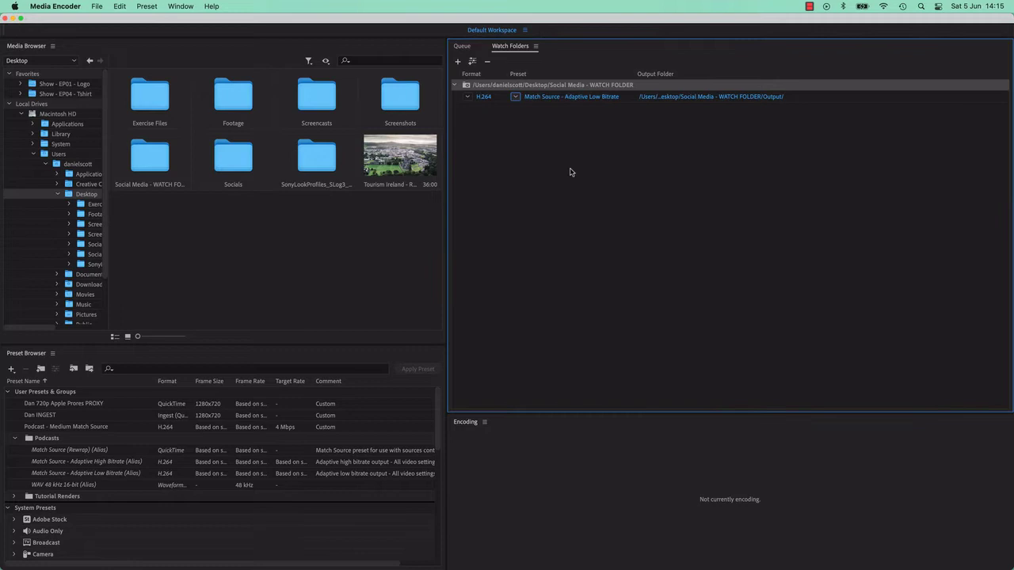
click(473, 62)
click(517, 108)
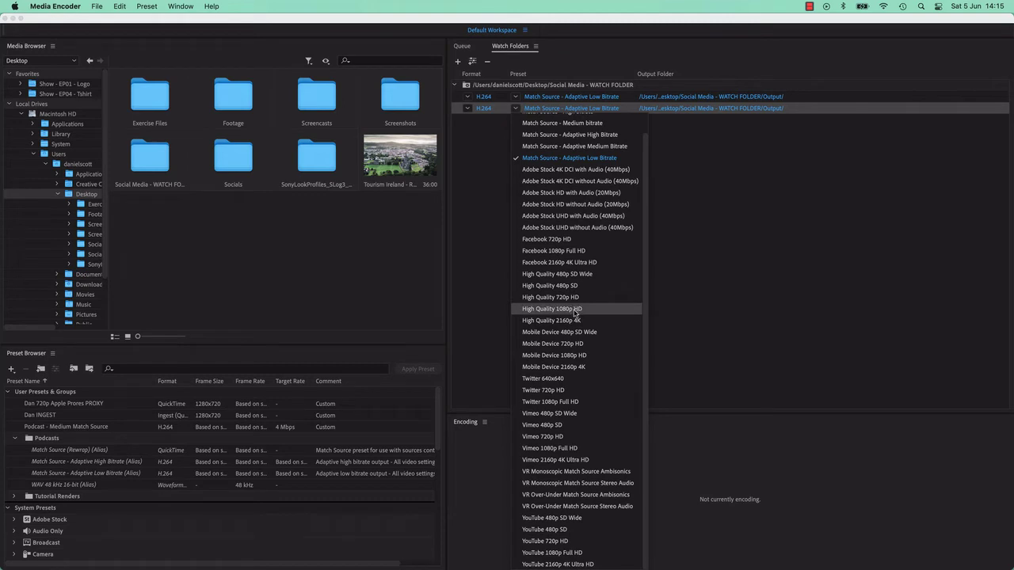
click(582, 253)
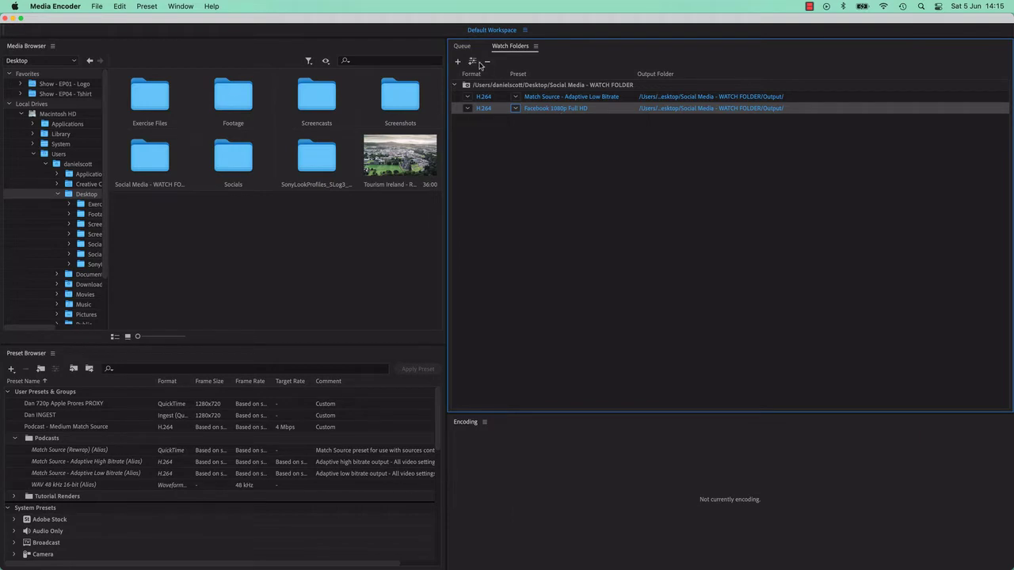
Step: Add two more outputs using the Twitter 1080p Full HD and YouTube 1080p Full HD presets
click(472, 62)
click(517, 120)
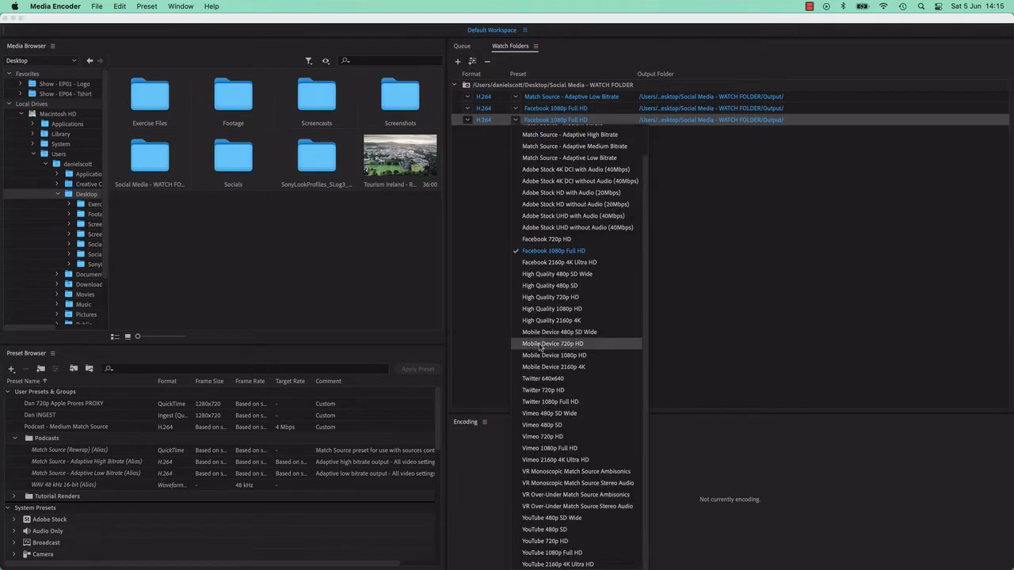
click(558, 402)
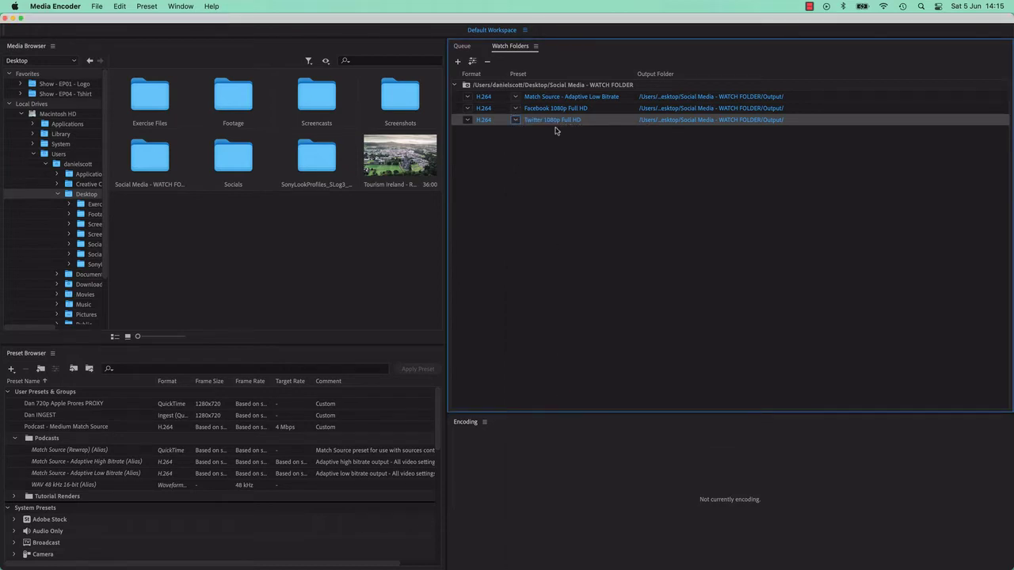
click(473, 62)
click(516, 131)
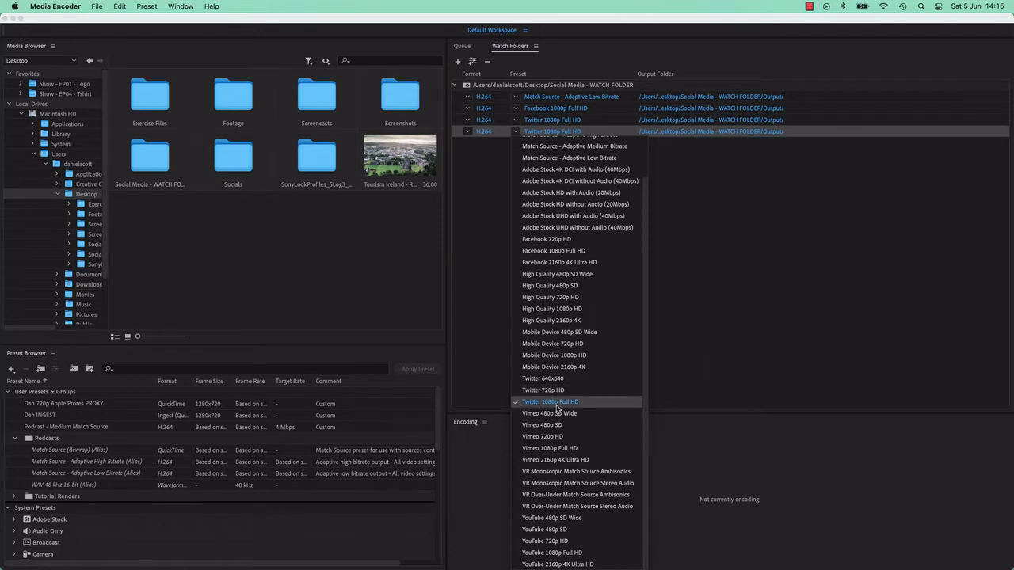
click(564, 556)
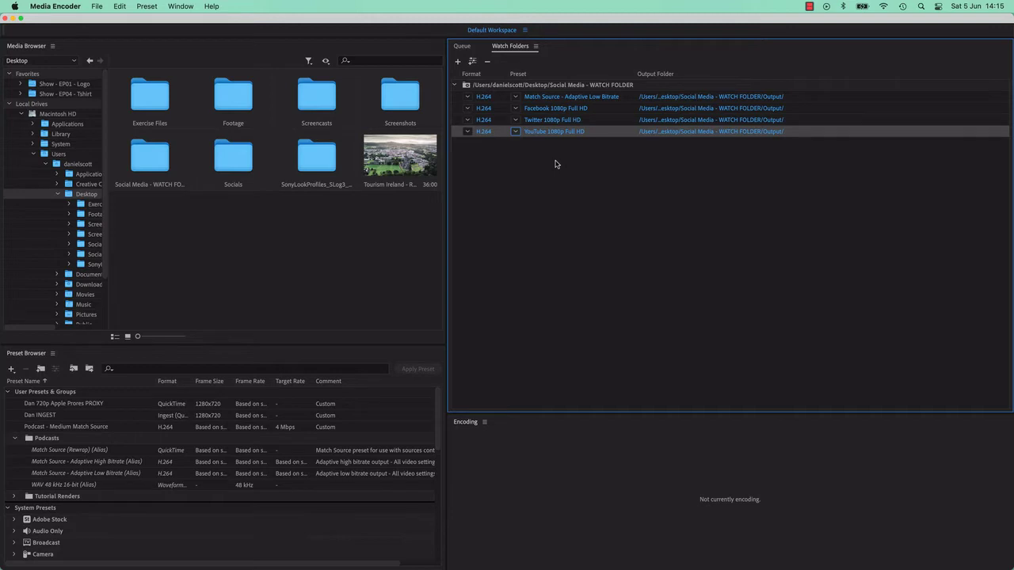
Step: Move the Tourism Ireland clip from Source's dated subfolder back into the watch folder root
key(super+Tab)
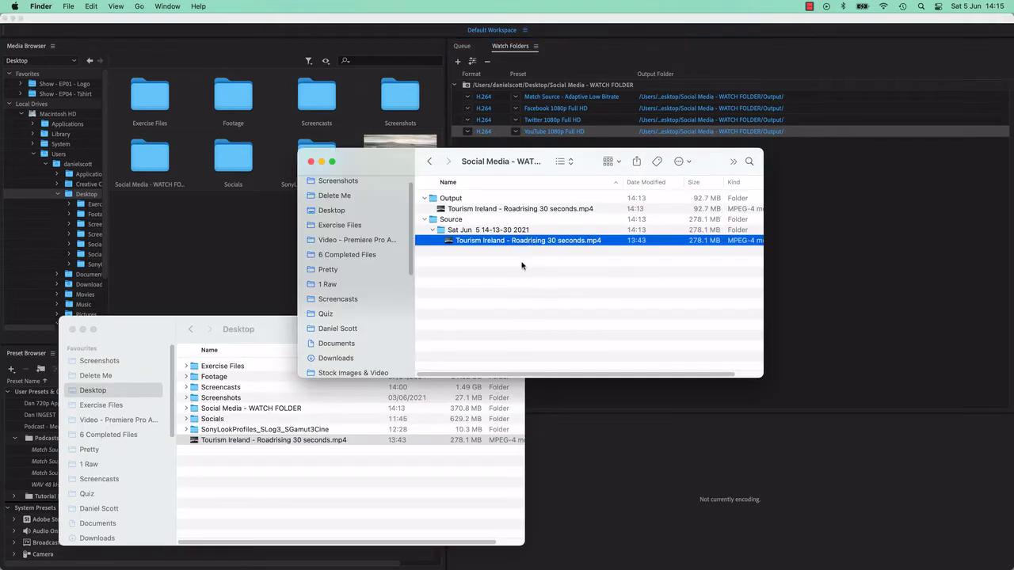
click(522, 265)
drag(487, 243, 462, 283)
click(428, 222)
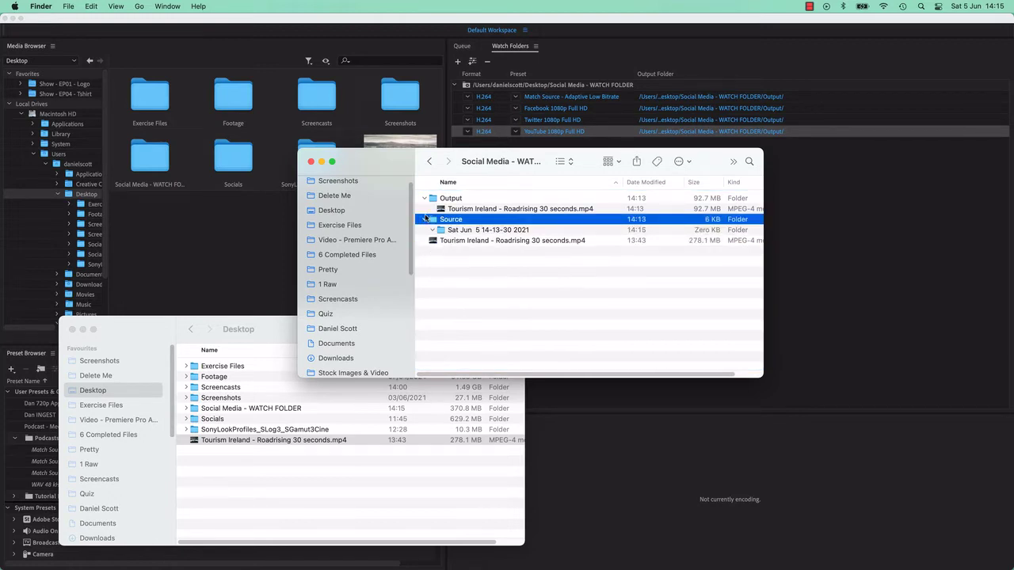
click(424, 219)
click(456, 268)
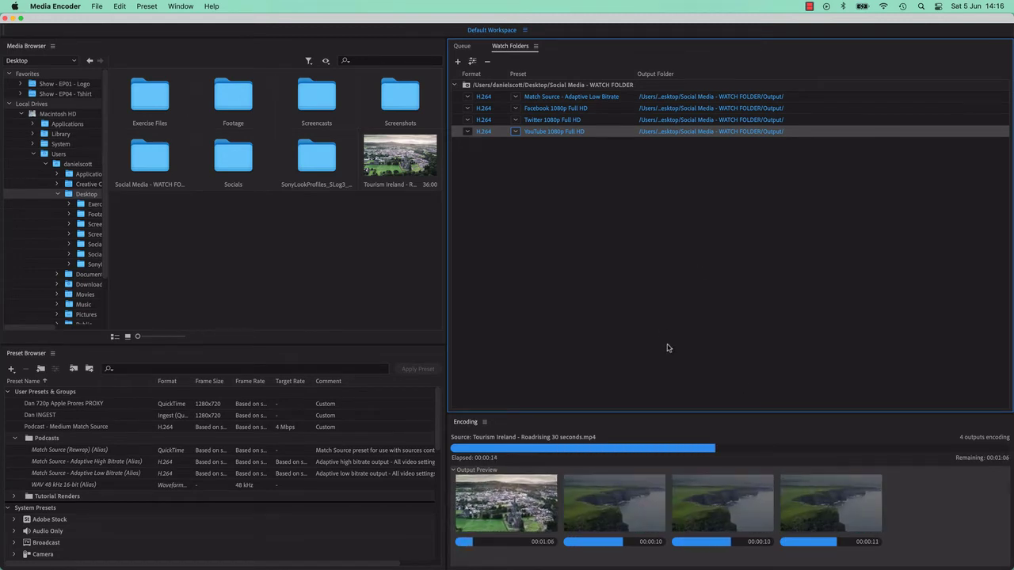
Step: Let Media Encoder encode the clip through all four outputs, then check the results in Finder
click(787, 360)
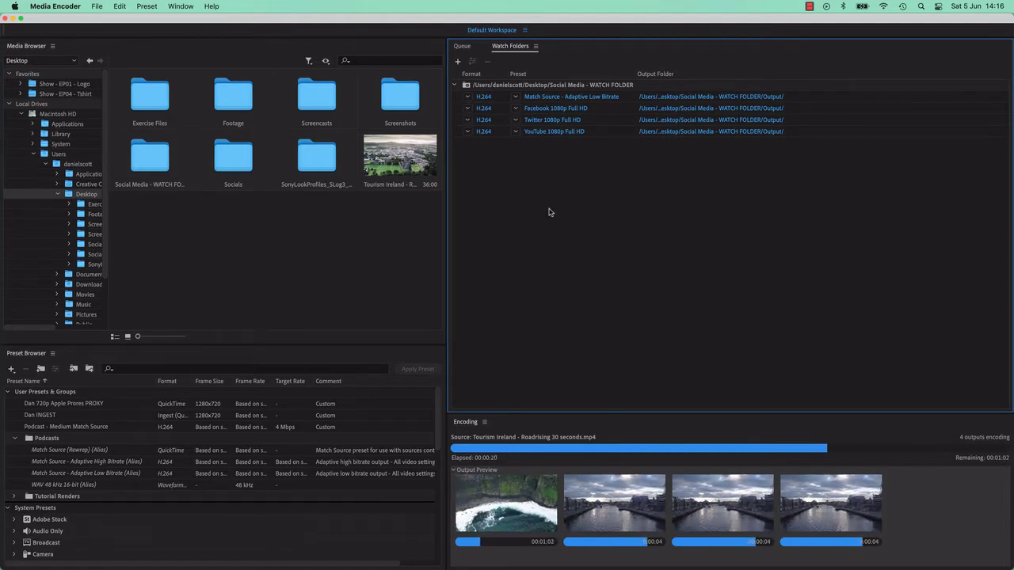
key(super+Tab)
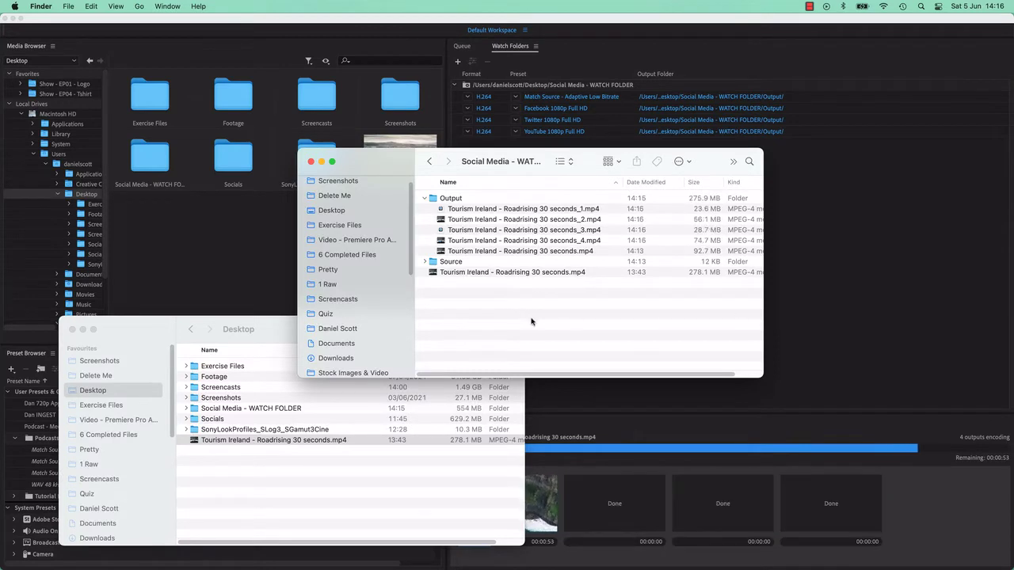
click(829, 326)
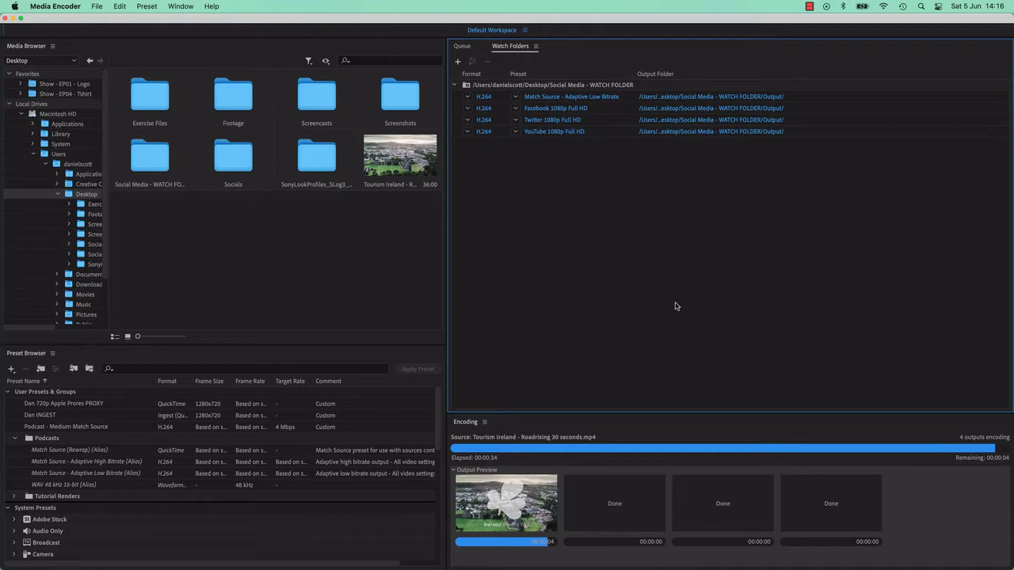
key(super+Tab)
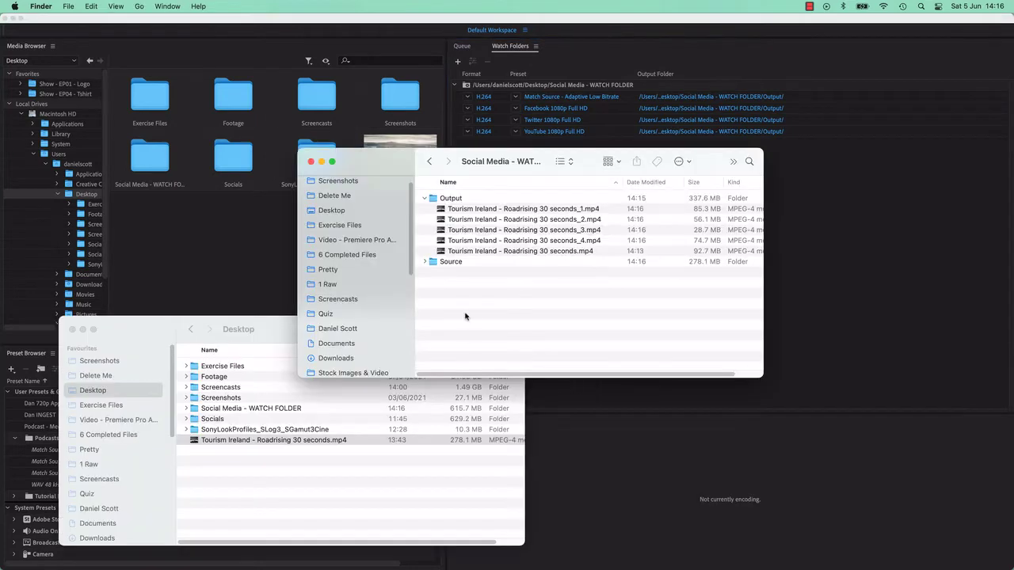
Step: Select all five encoded Tourism Ireland MP4s in Output and move them to the Trash
click(553, 240)
click(556, 230)
click(557, 220)
click(557, 211)
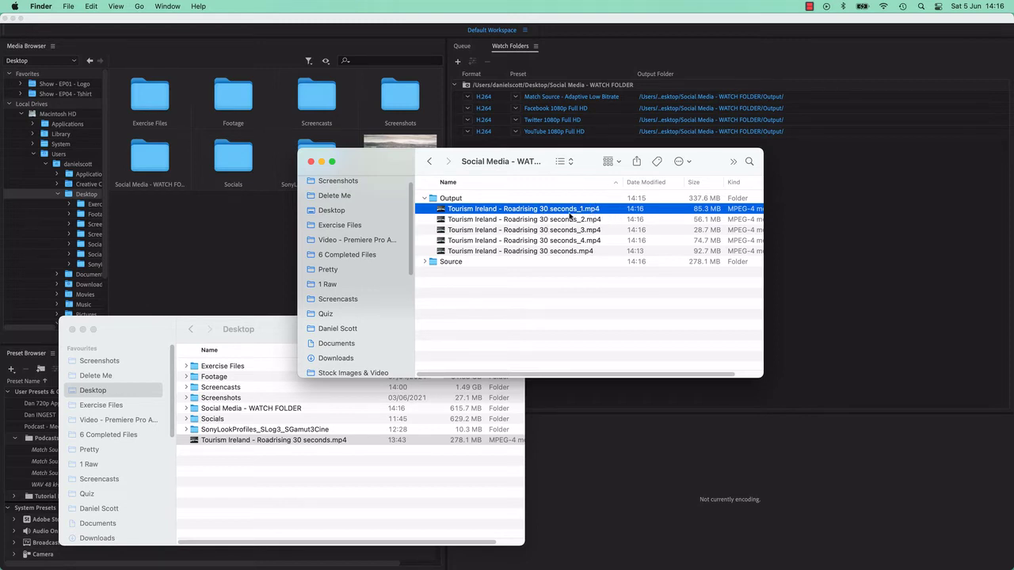
shift+click(503, 251)
key(super+BackSpace)
click(852, 186)
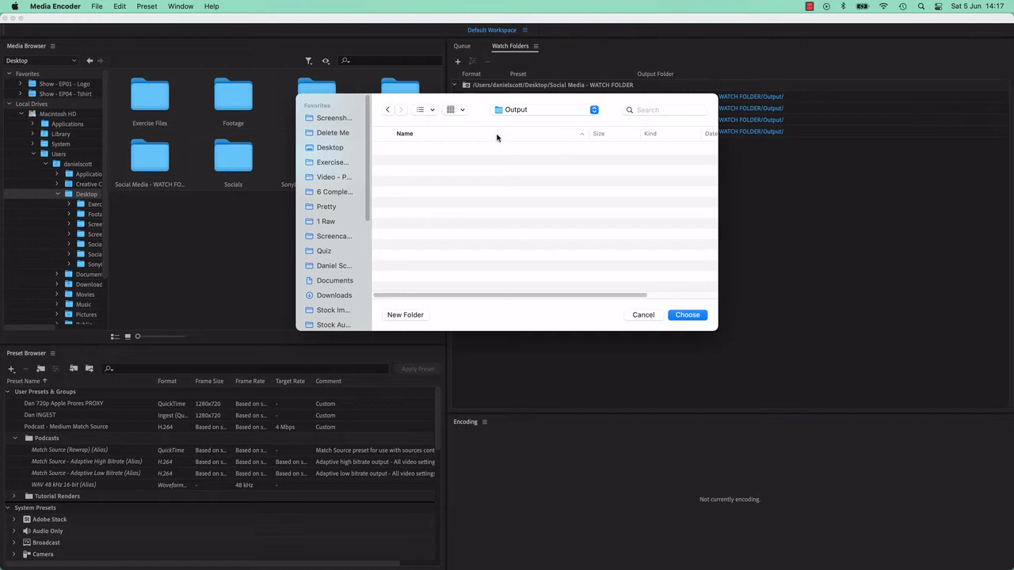
Step: Create a Low Res subfolder in Output and make it the first output's destination
click(525, 111)
click(526, 111)
click(408, 316)
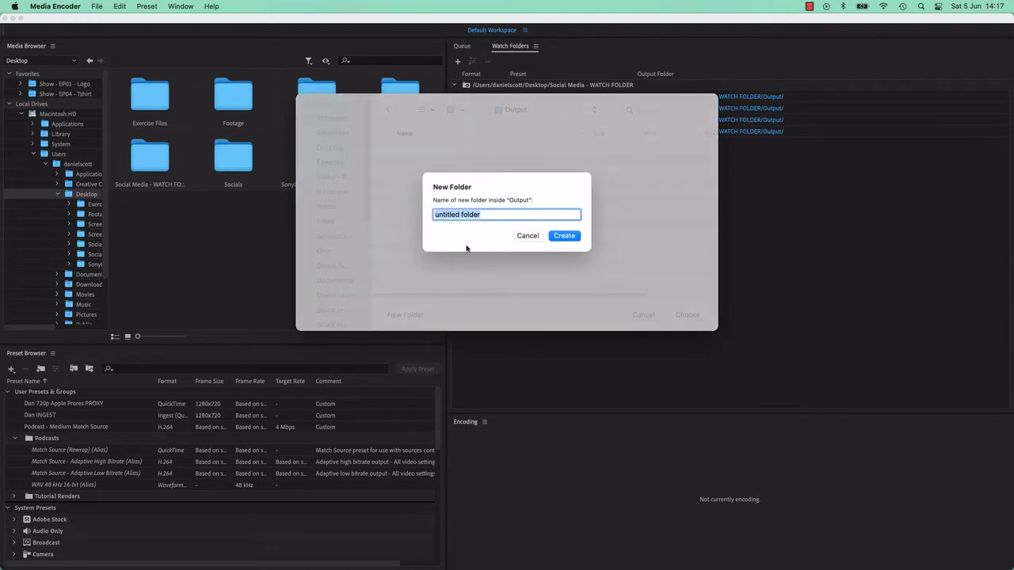
text(Y)
click(516, 236)
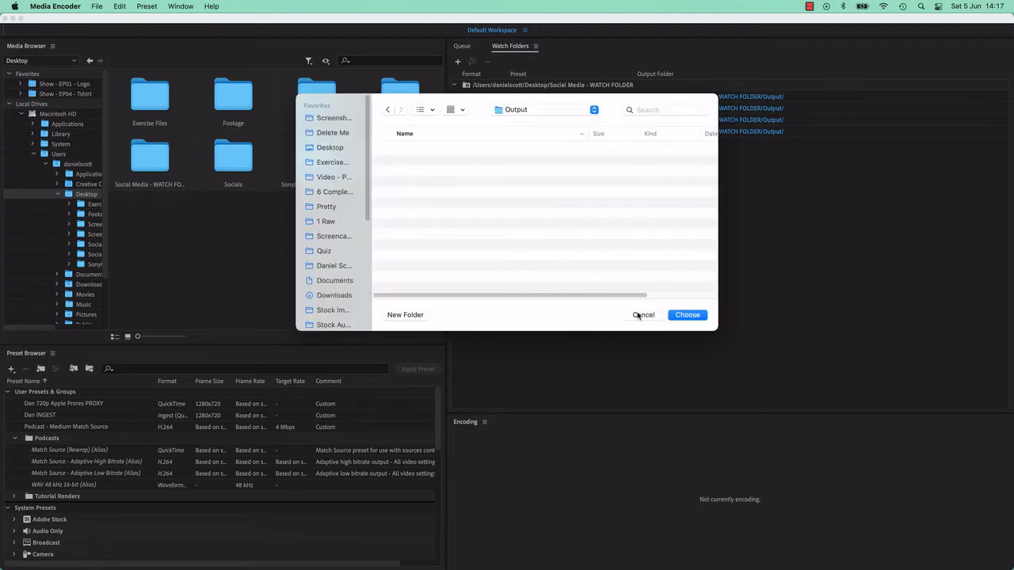
click(641, 314)
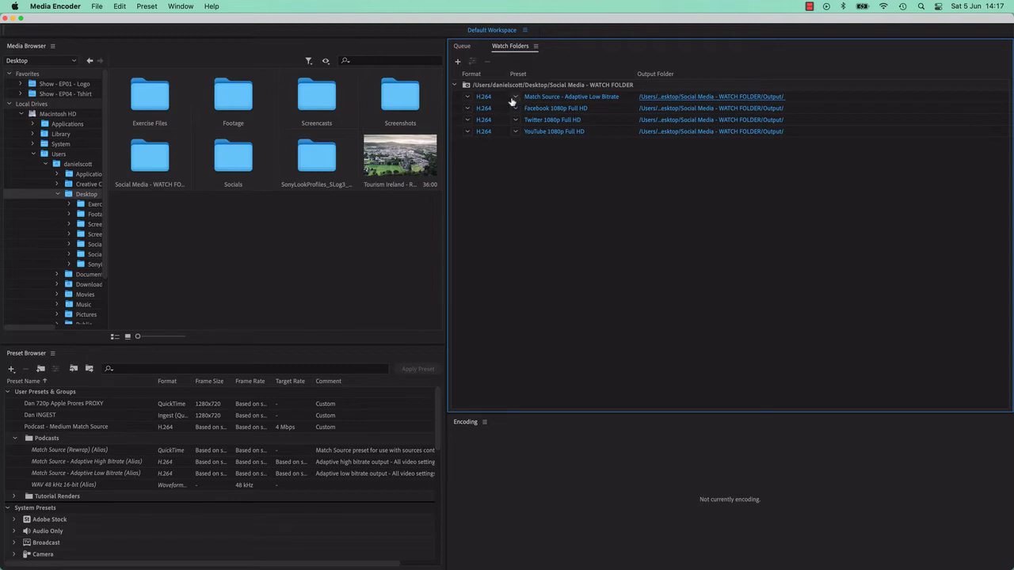
click(660, 100)
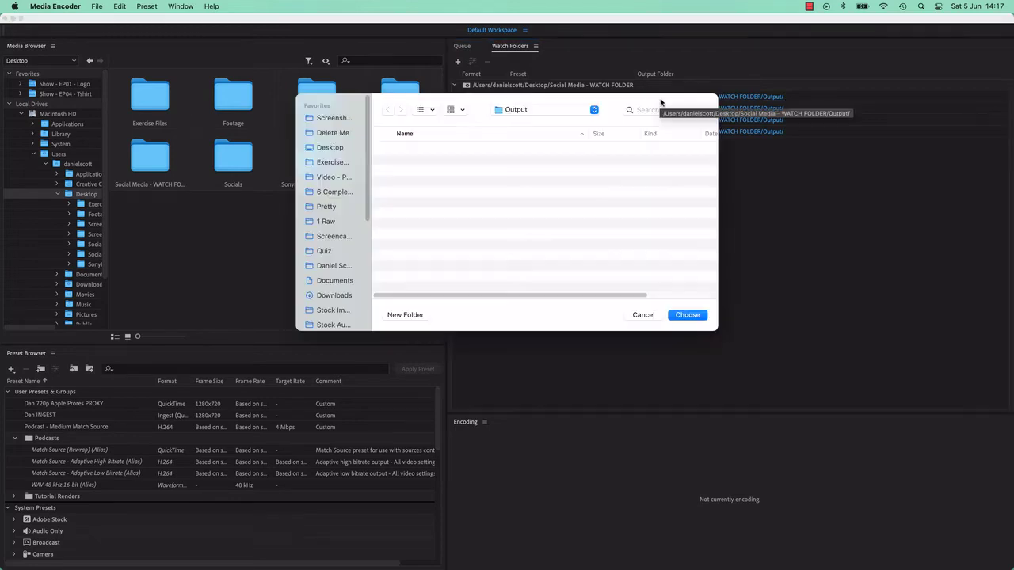
click(400, 313)
text(L)
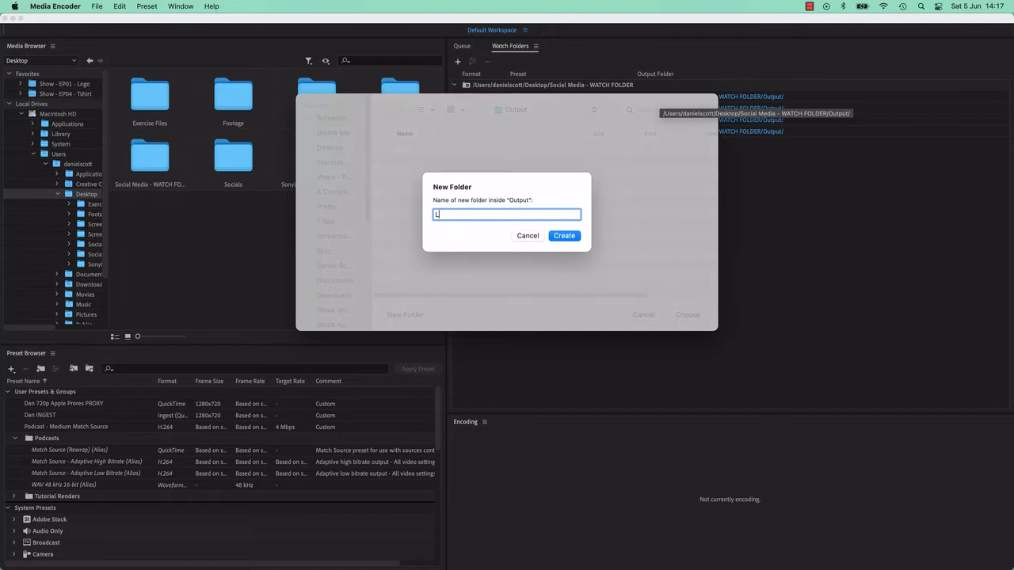
text(oew Res)
click(560, 236)
click(682, 314)
Step: Create a Facebook subfolder in Output as the Facebook output's destination
click(693, 109)
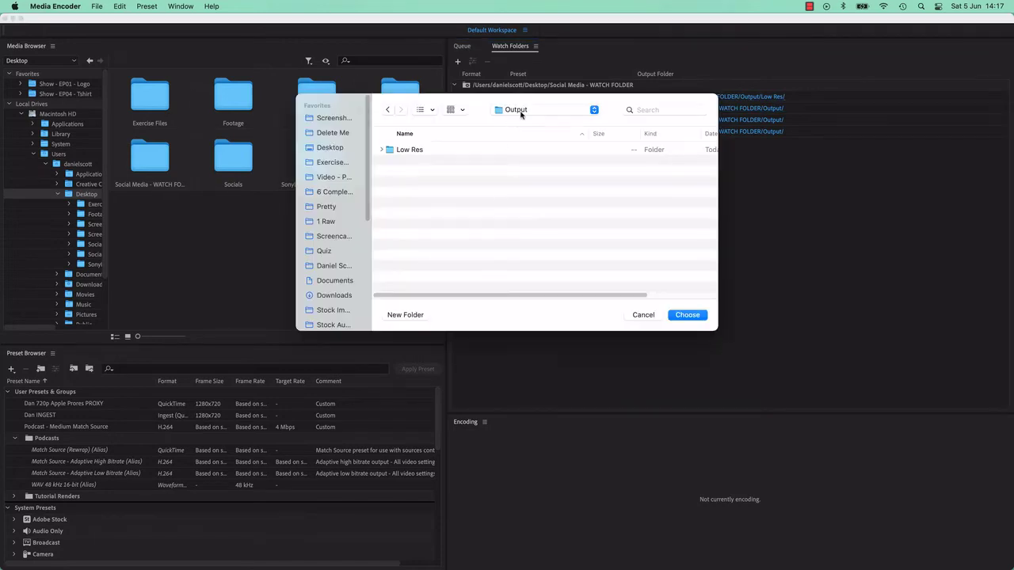
click(406, 315)
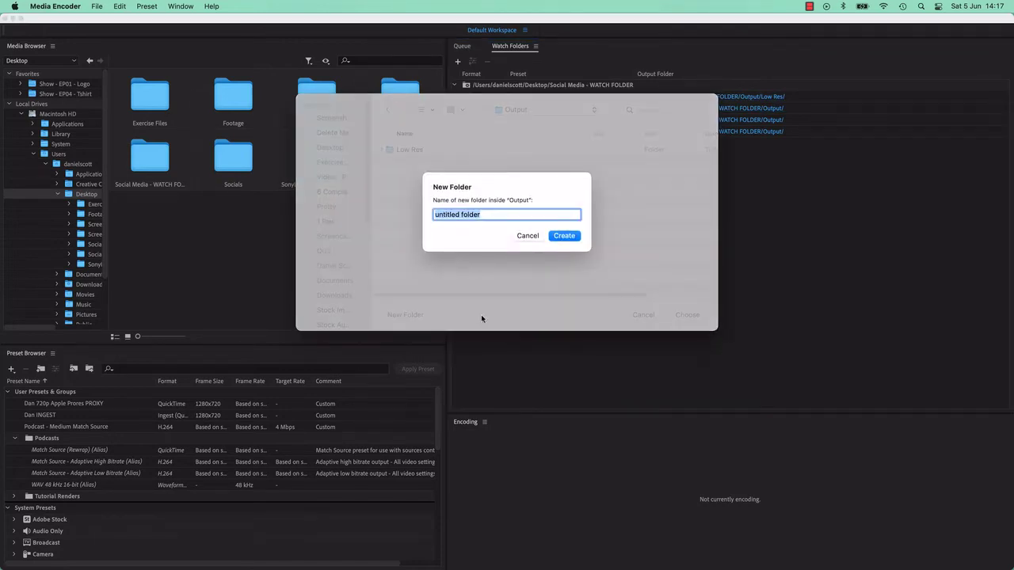
text(Facebook)
key(Return)
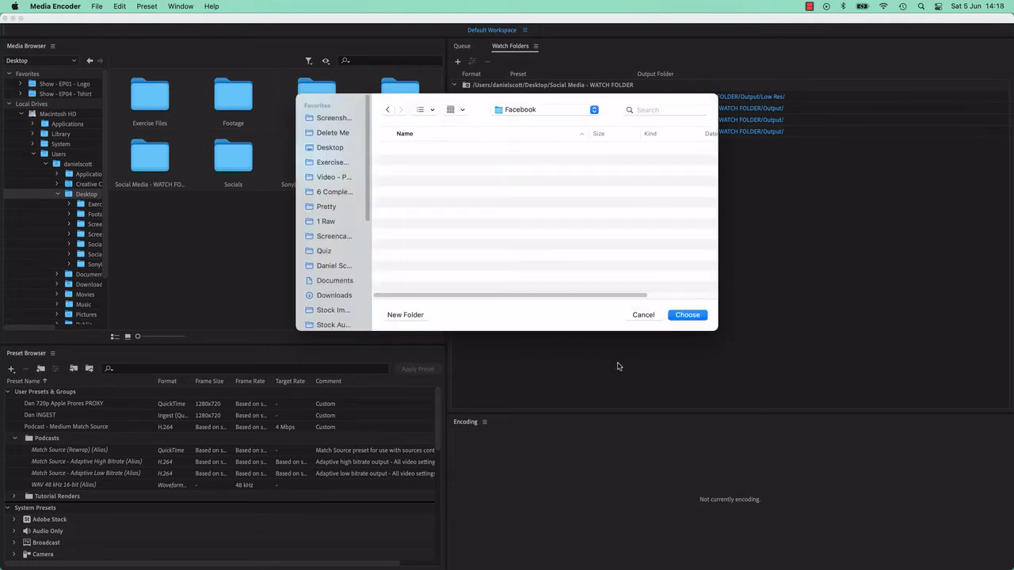
click(685, 315)
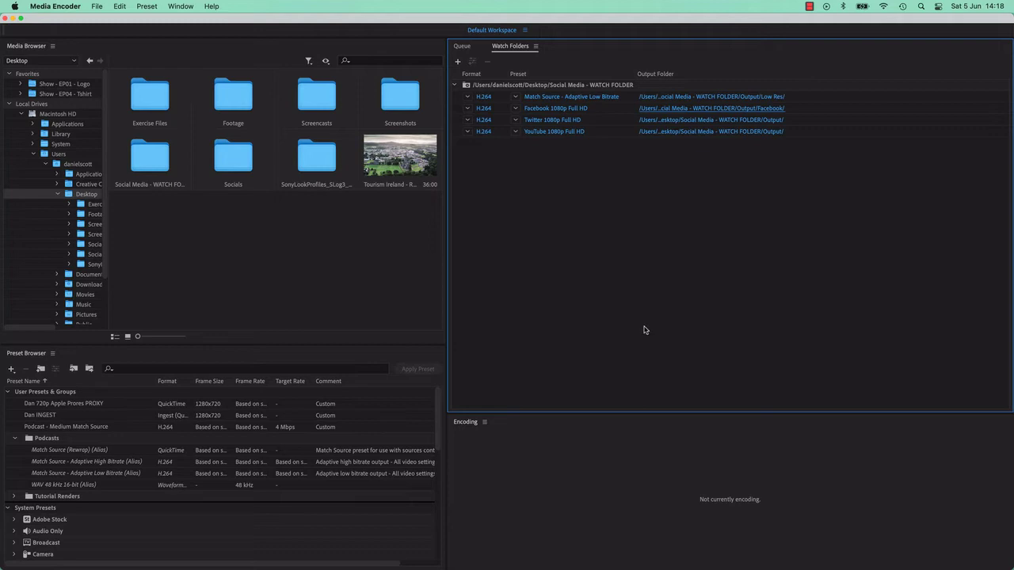
Step: Send the Twitter and YouTube outputs to new Twitter and Youtube subfolders of Output
click(689, 119)
click(426, 315)
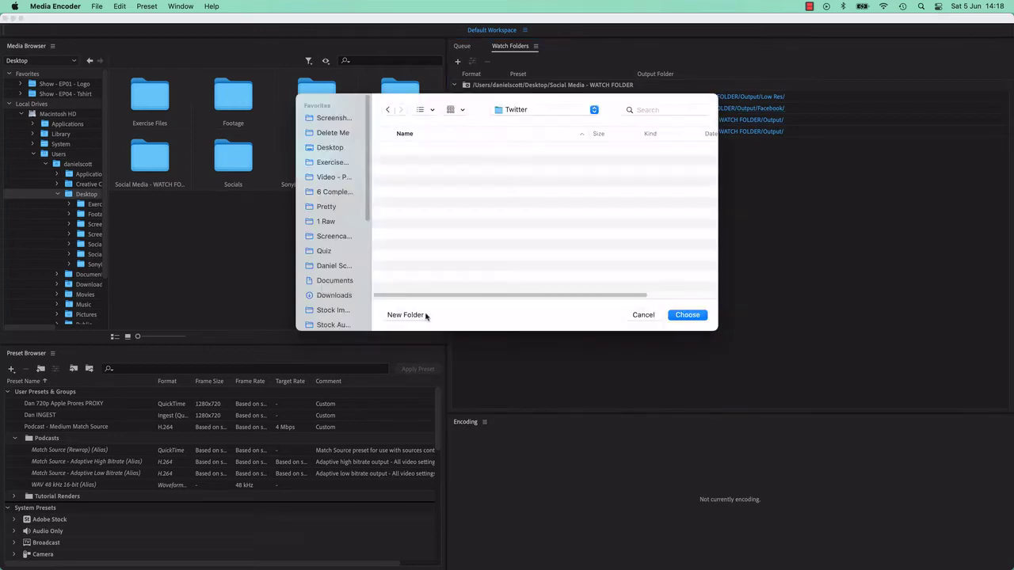
key(Return)
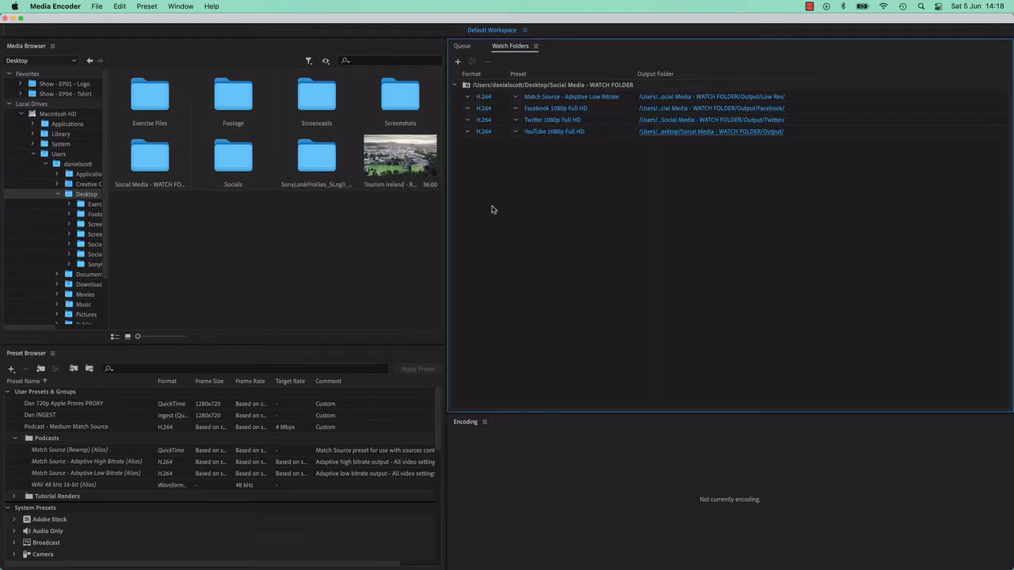
click(750, 131)
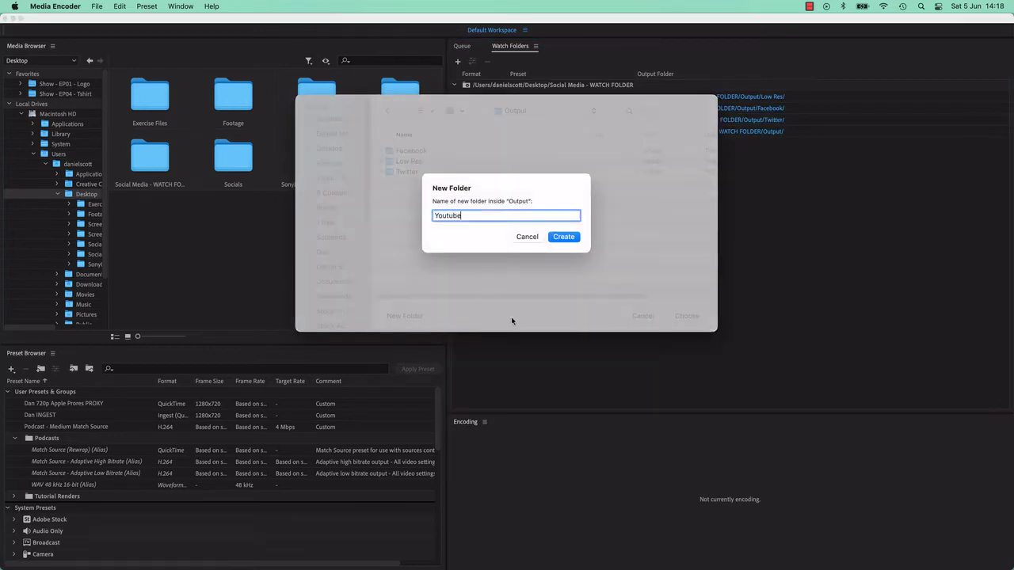
key(Return)
key(Return)
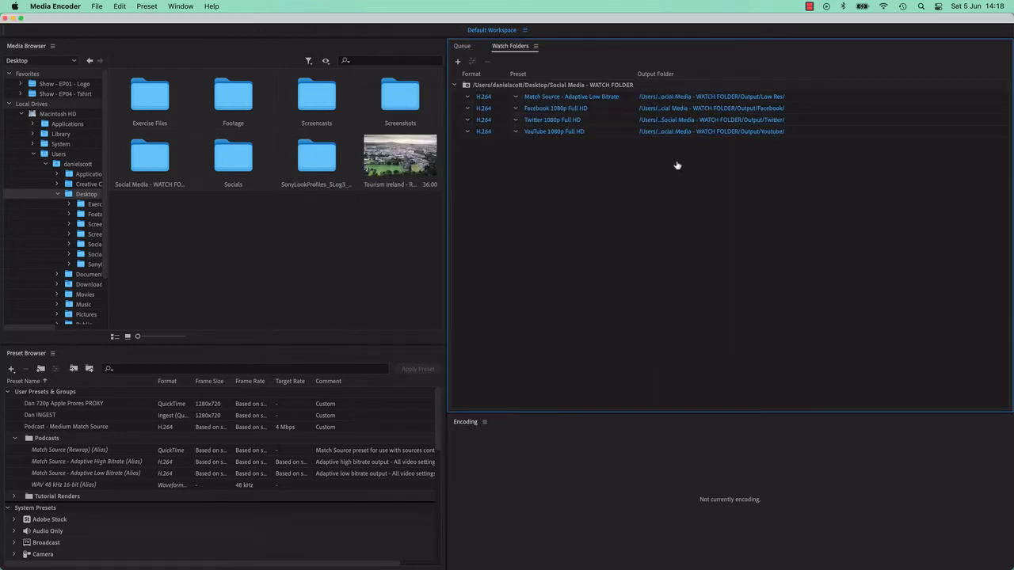
Step: Move the Tourism Ireland clip from the second dated Source subfolder back into the watch folder root
key(super+Tab)
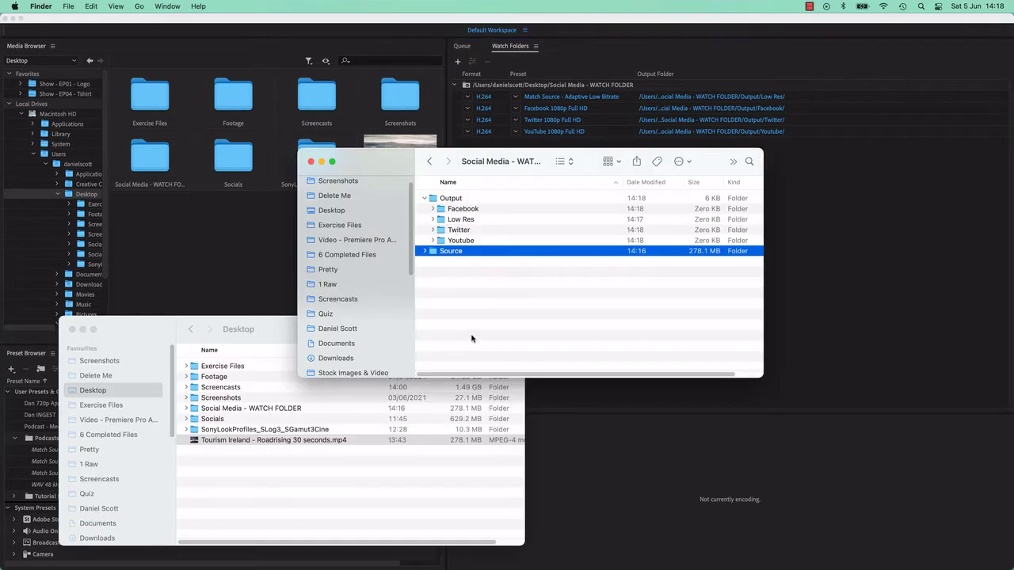
click(465, 318)
click(429, 255)
click(427, 253)
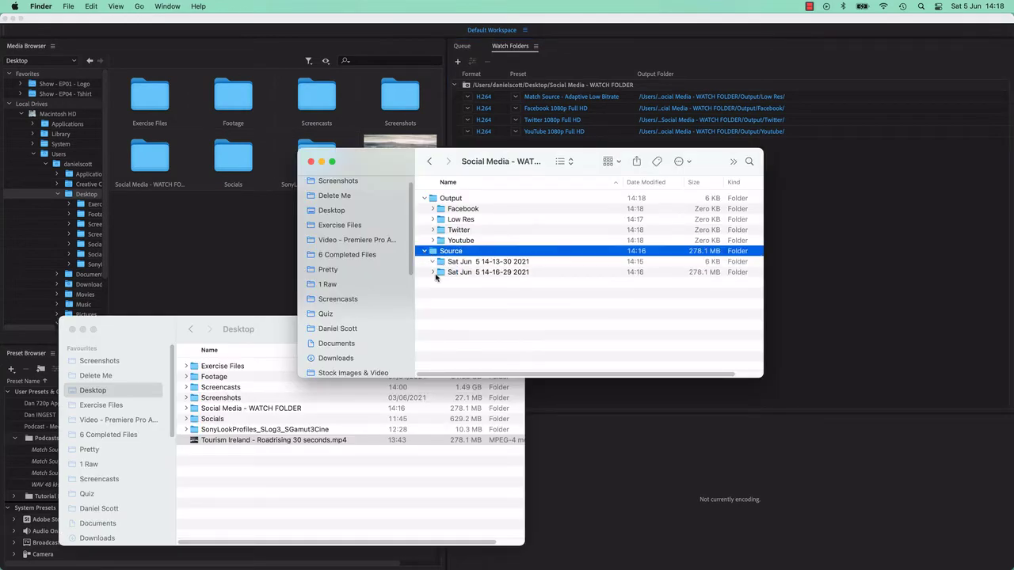
click(432, 272)
drag(491, 286, 493, 350)
click(426, 252)
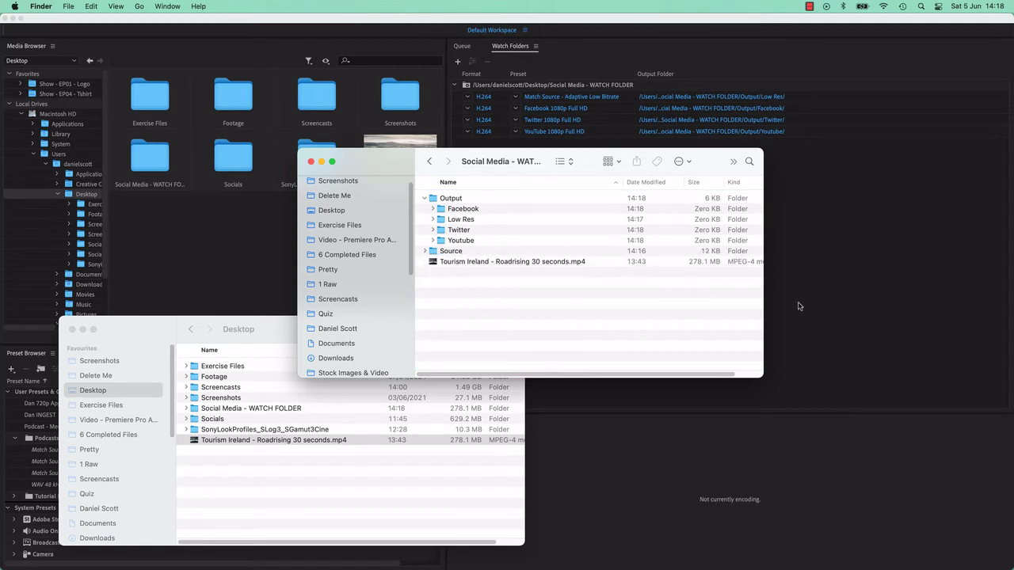
click(877, 293)
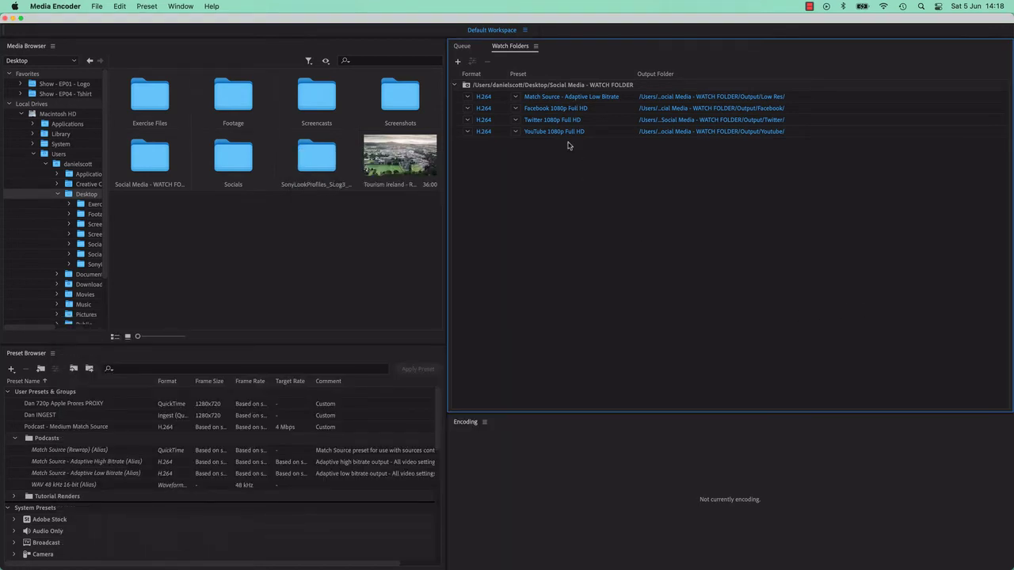
Step: Expand the Facebook, Low Res and Twitter output folders to see the arriving encodes
key(super+Tab)
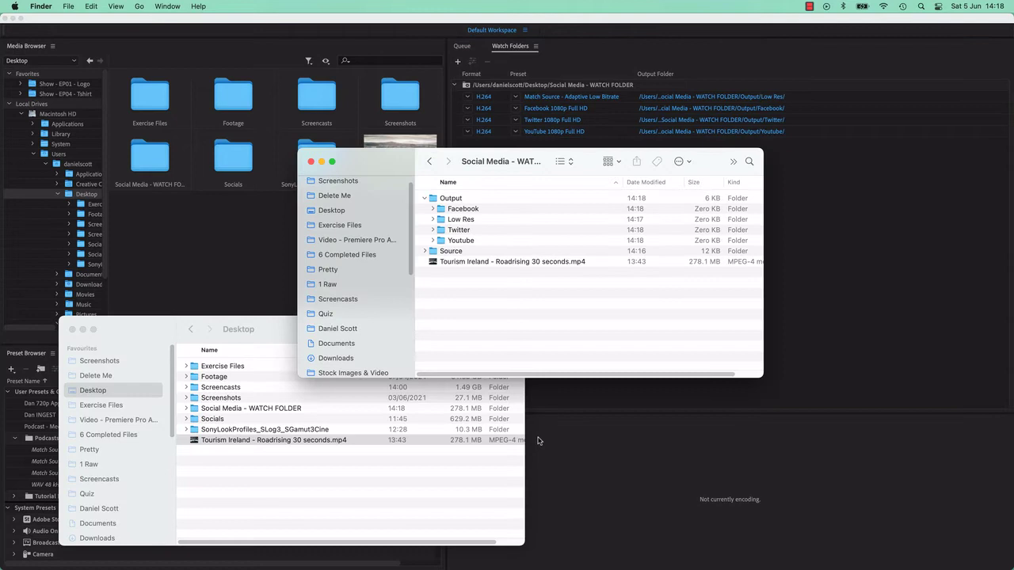
click(432, 208)
click(432, 219)
click(433, 229)
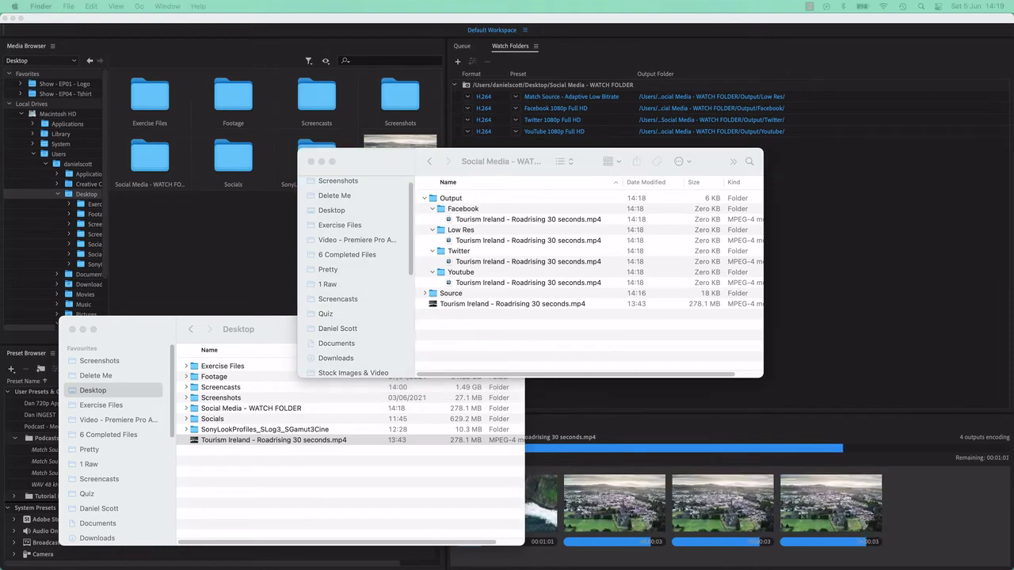
Step: Bring the Finder window forward and show the Shared Drive folder with Export - WATCH FOLDER
click(585, 350)
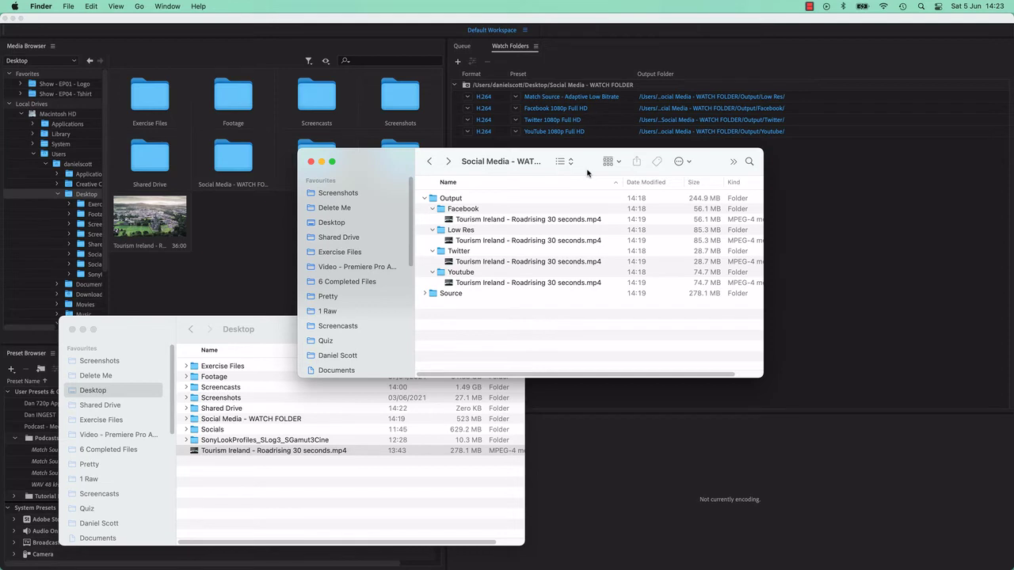
click(334, 237)
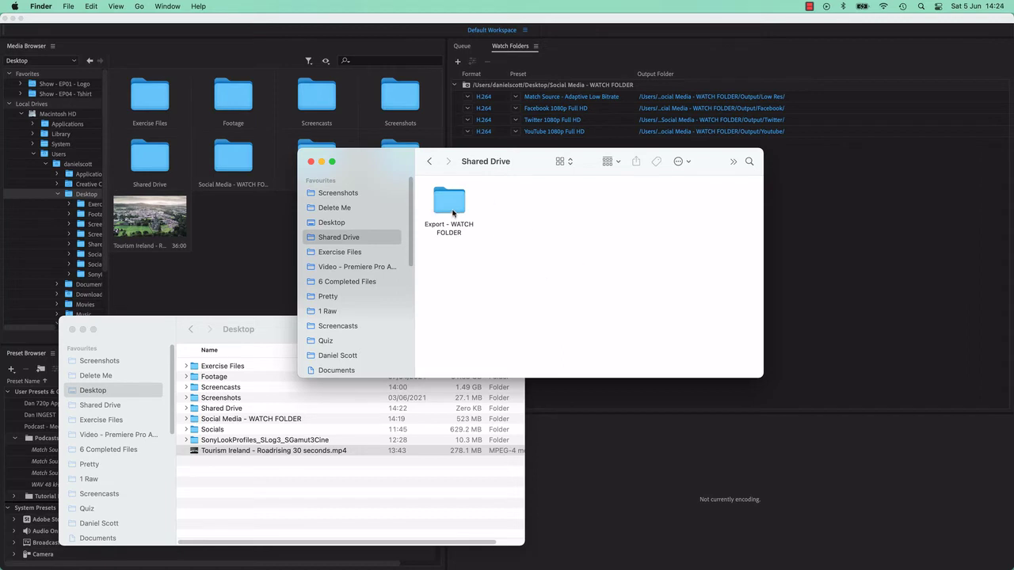
click(531, 19)
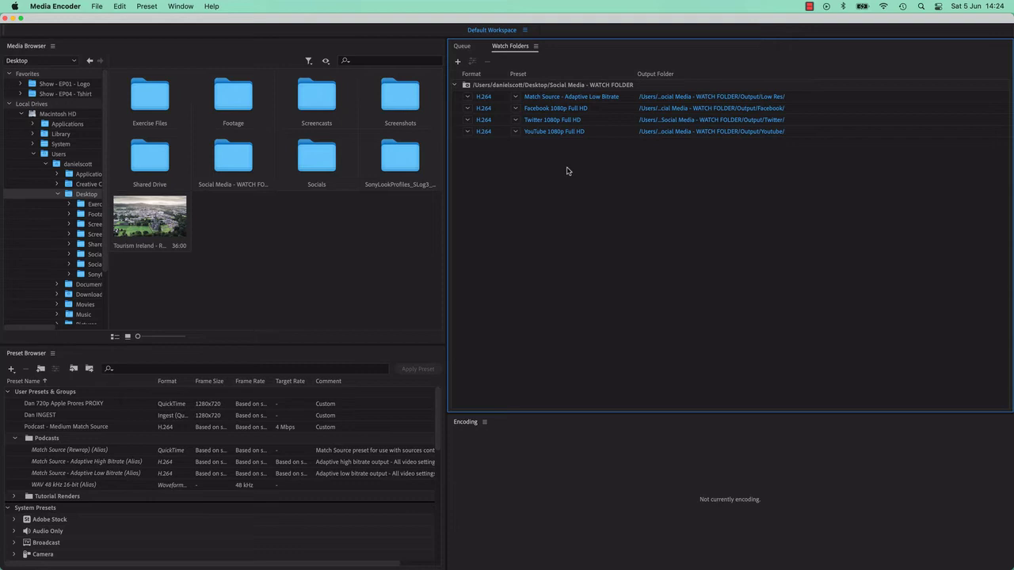
key(super+Tab)
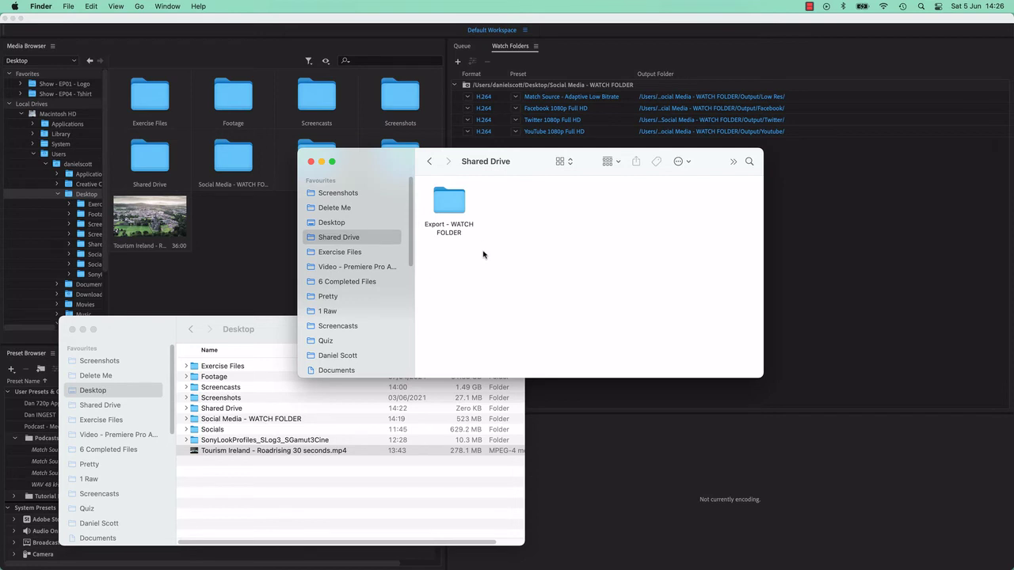
Step: Select Tourism Ireland - Roadrising 30 Seconds.prproj in Exercise Files > Tourism Ireland
click(349, 511)
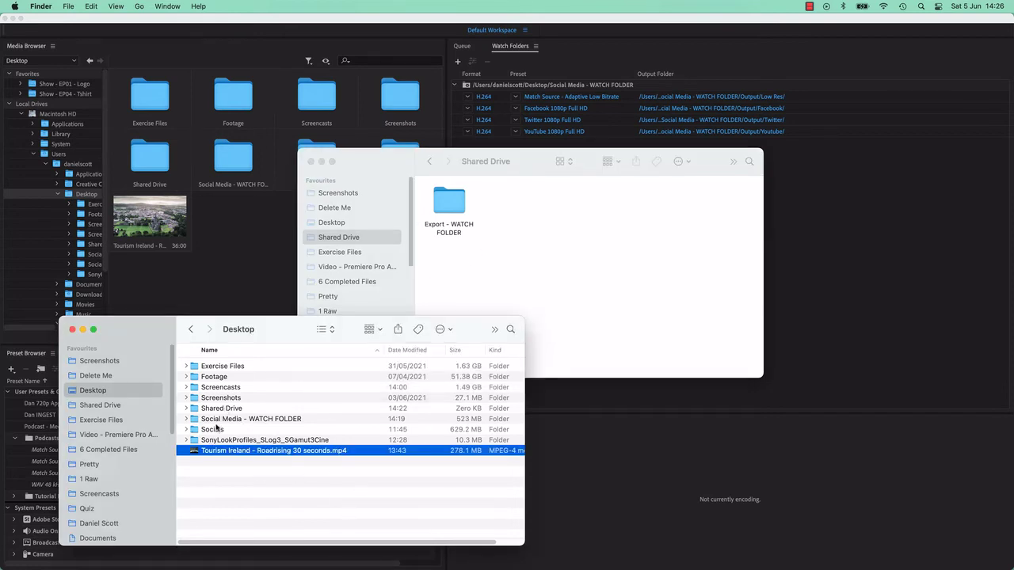
double_click(221, 367)
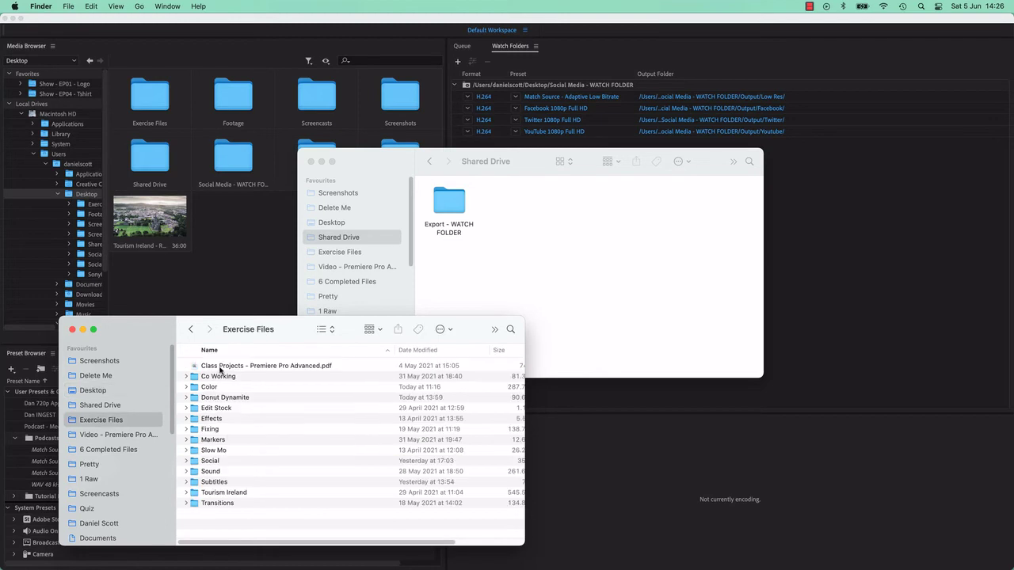
double_click(238, 494)
click(258, 472)
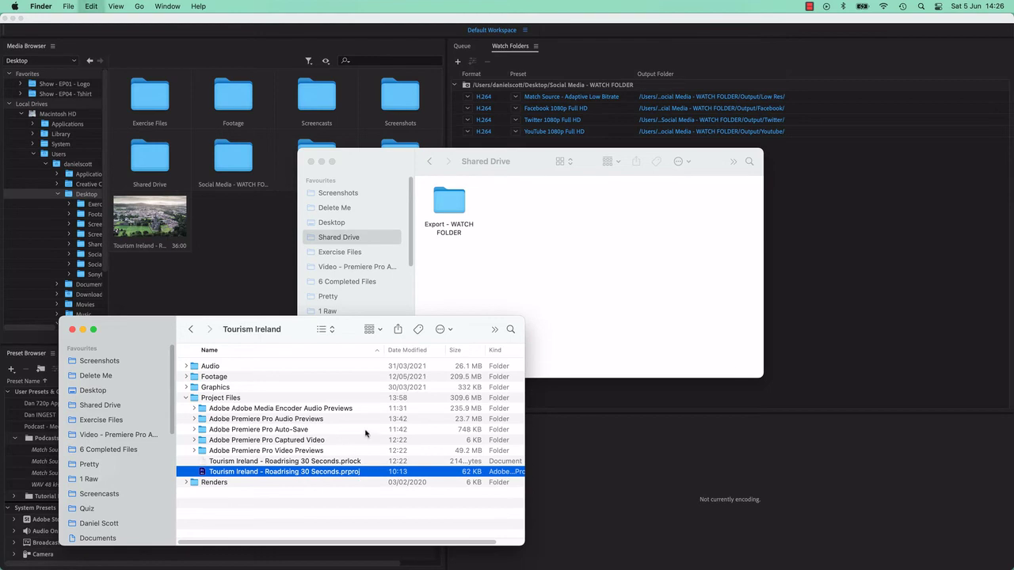
Step: Paste the project file into Desktop > Social Media - WATCH FOLDER
click(589, 258)
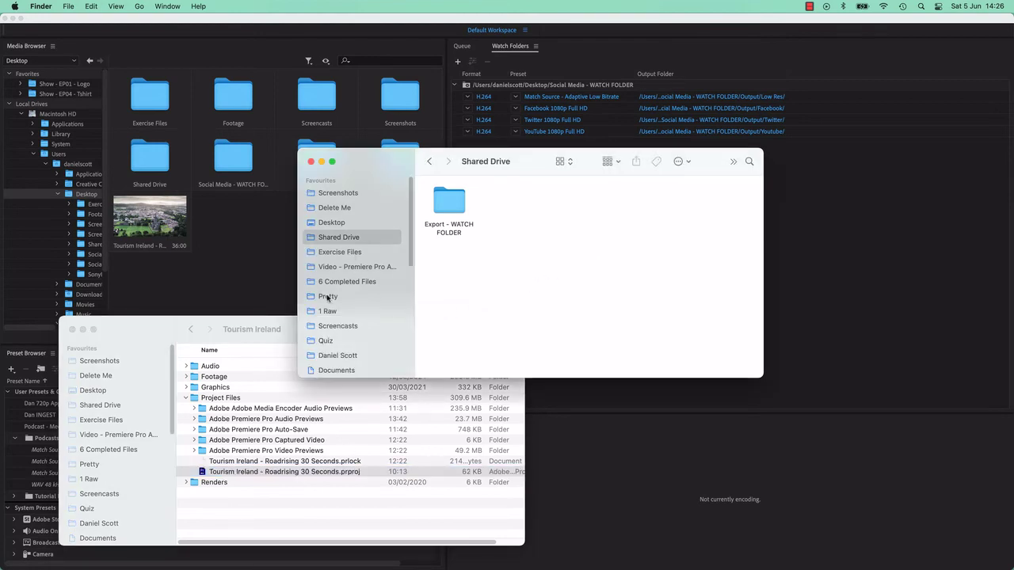
click(339, 222)
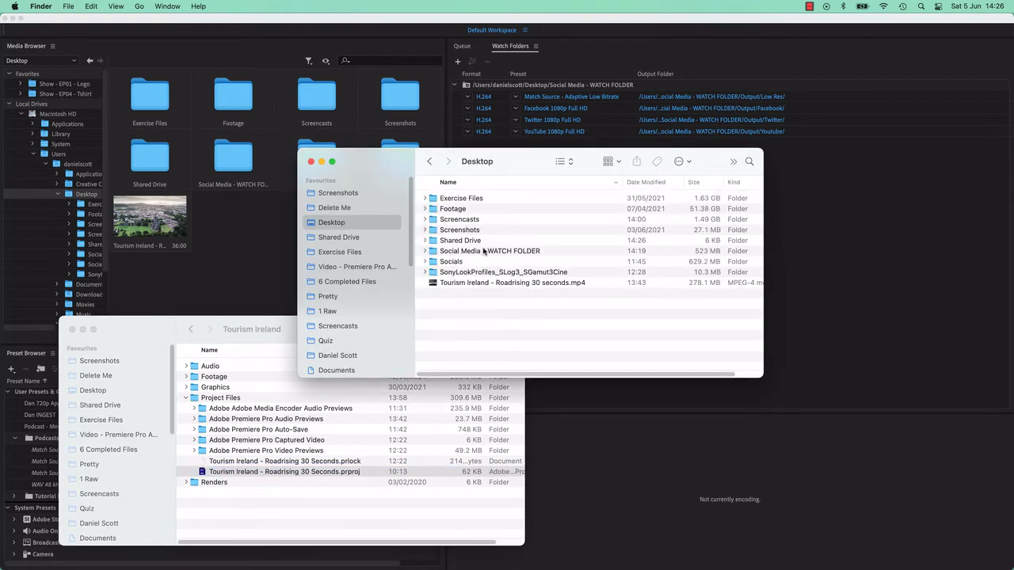
double_click(483, 251)
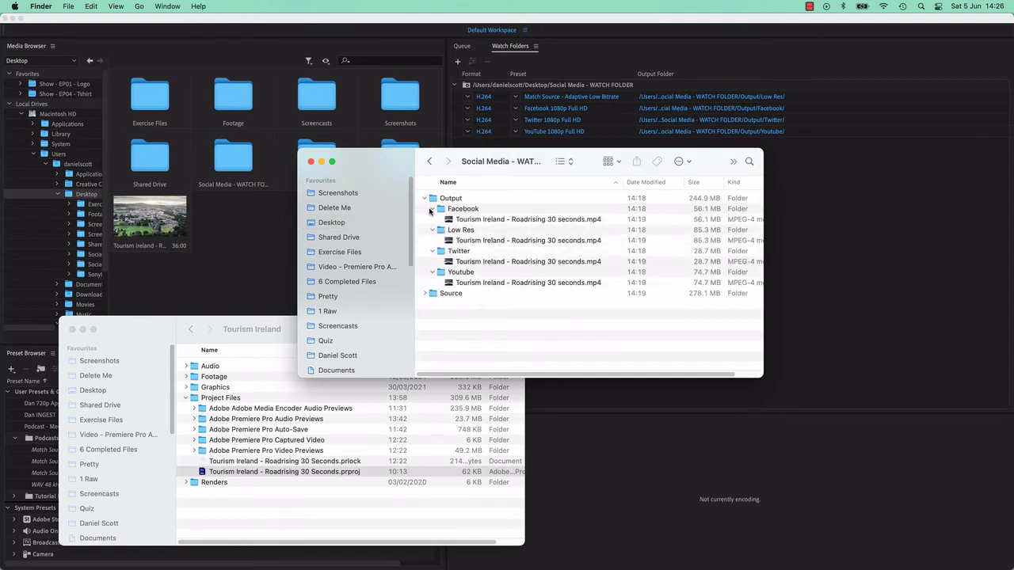
click(425, 198)
key(super+v)
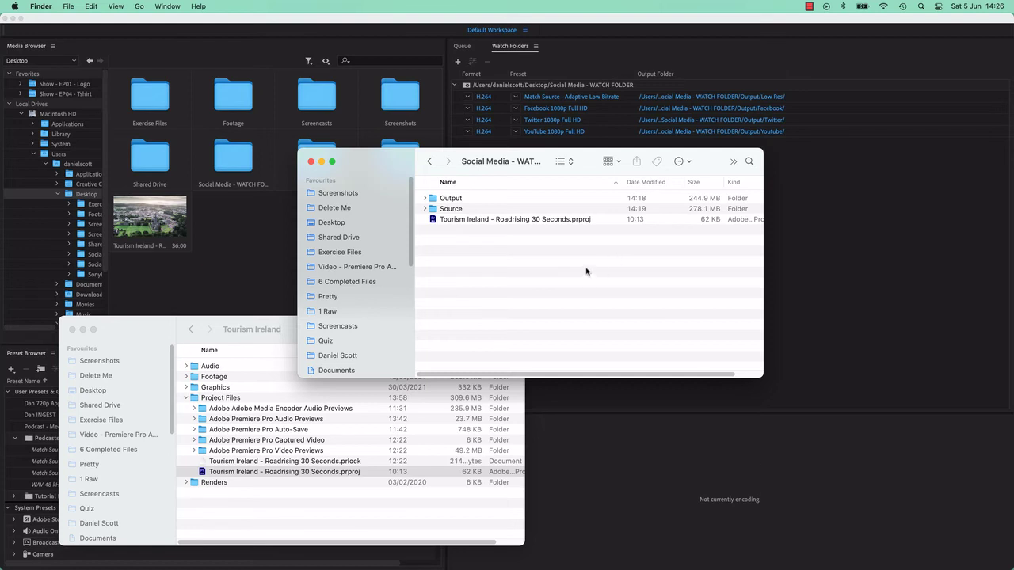
click(524, 219)
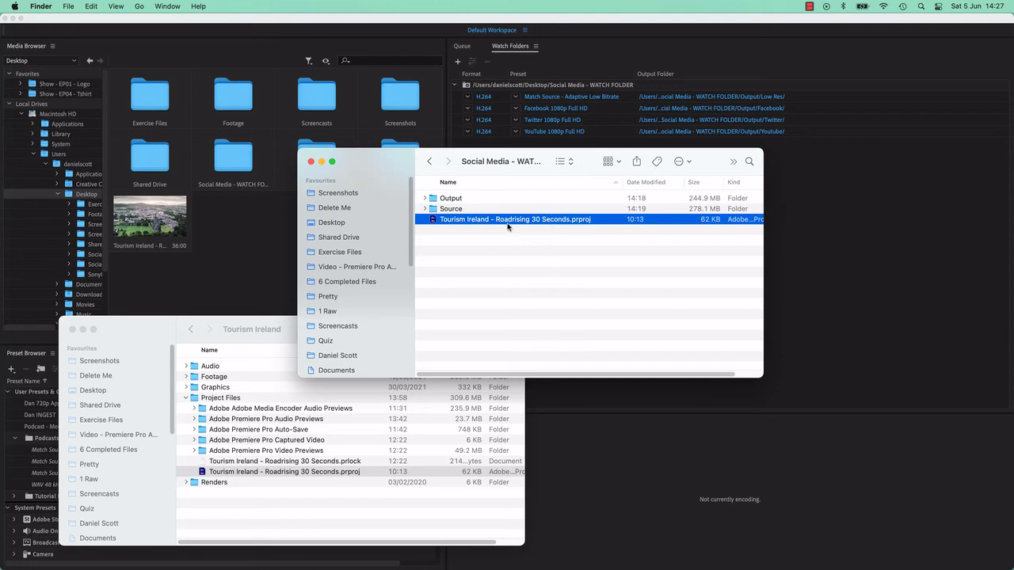
drag(507, 225, 531, 283)
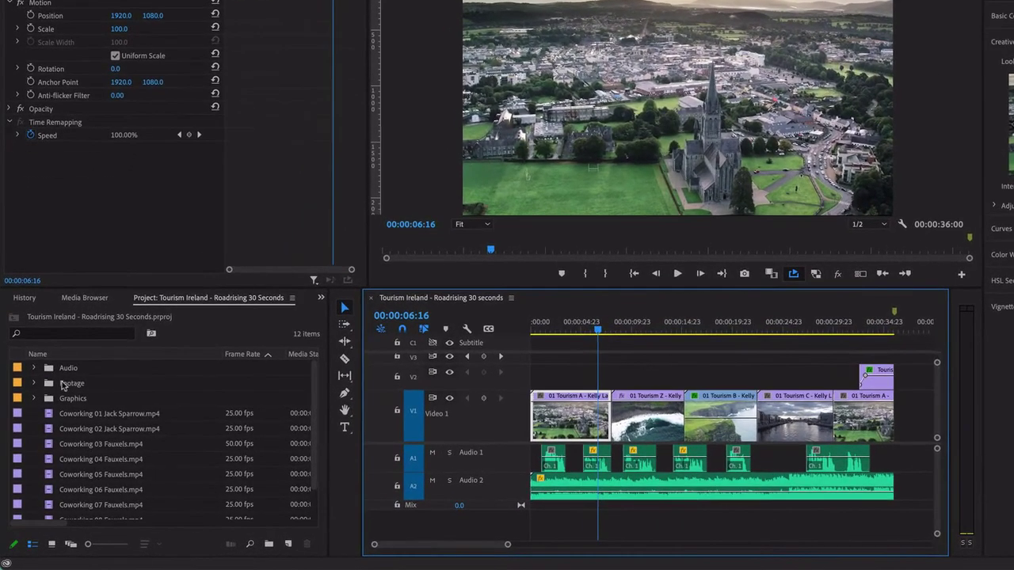
Step: Browse the Footage bin, selecting clips Coworking 01 through 09, then clearing the selection
click(54, 414)
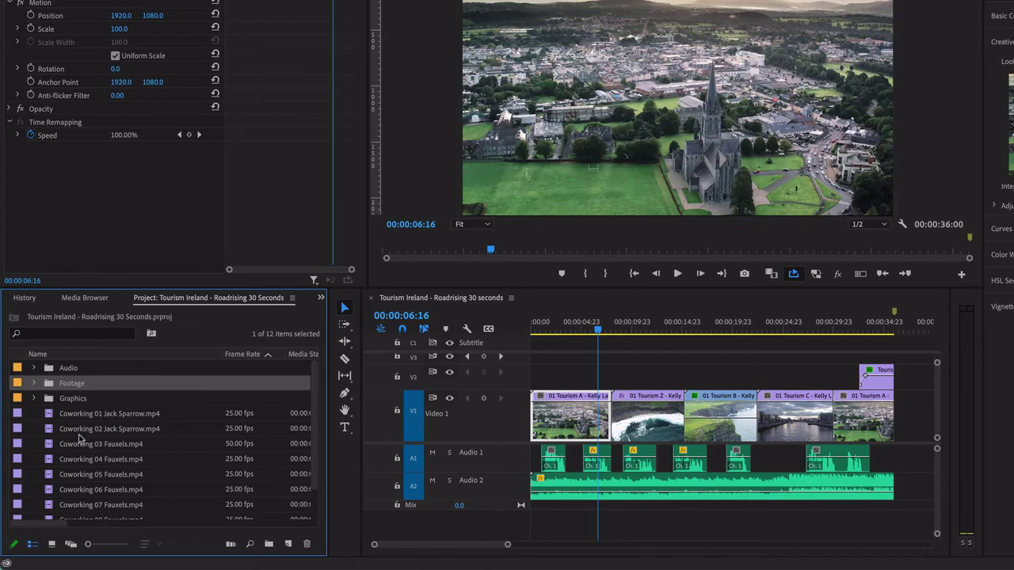
scroll(79, 434, down, 2)
scroll(83, 475, up, 1)
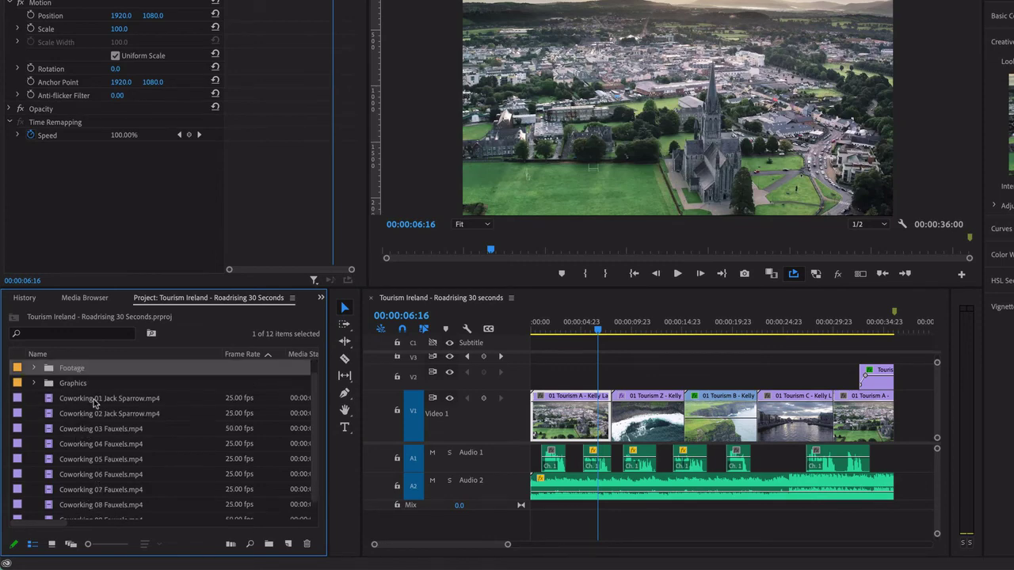
click(94, 403)
scroll(111, 427, down, 1)
shift+click(121, 509)
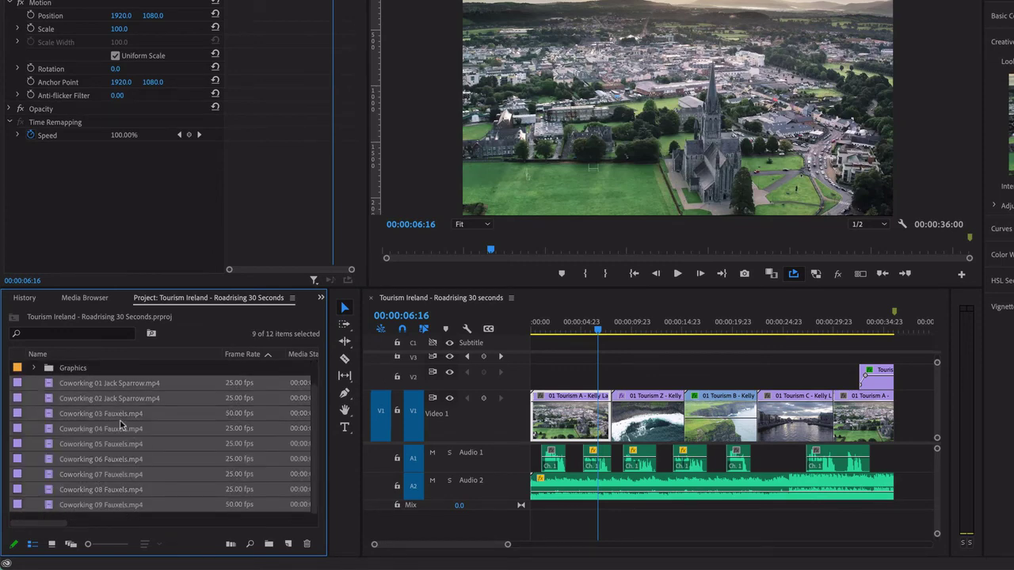
scroll(121, 426, up, 2)
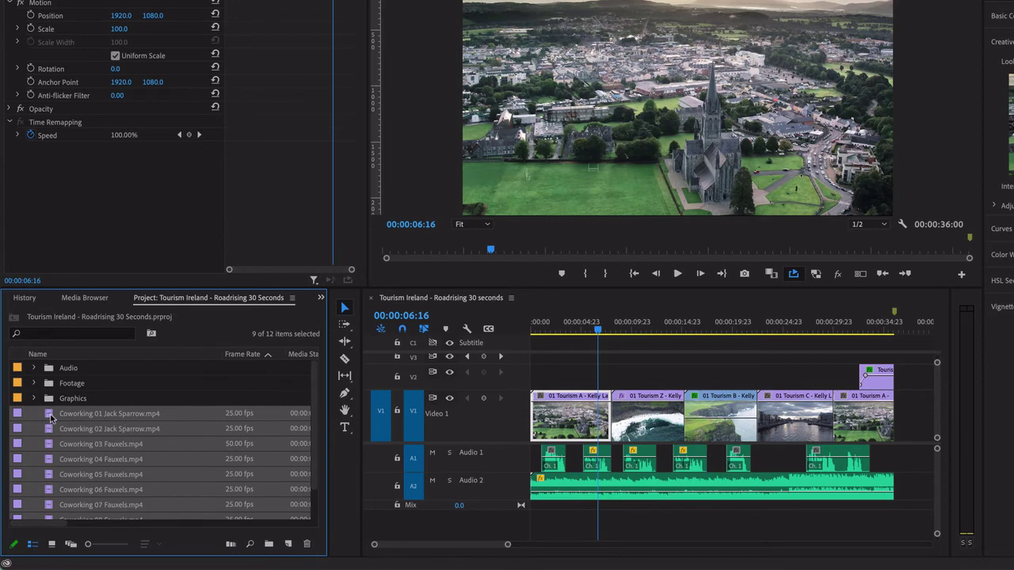
click(68, 385)
click(35, 384)
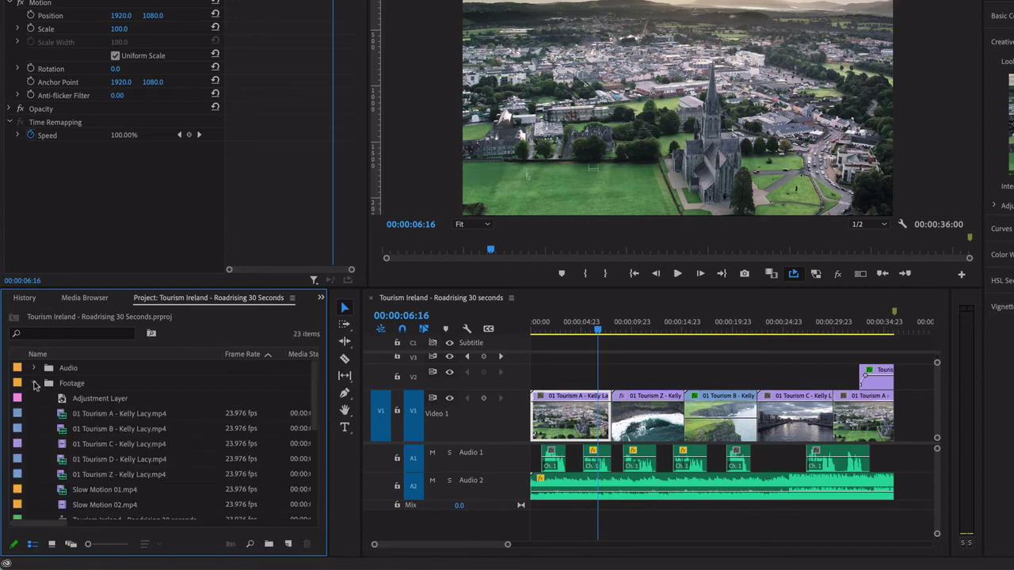
Step: Check the Tourism Ireland - Roadrising 30 seconds sequence, collapse Footage, and save the project
scroll(109, 463, down, 4)
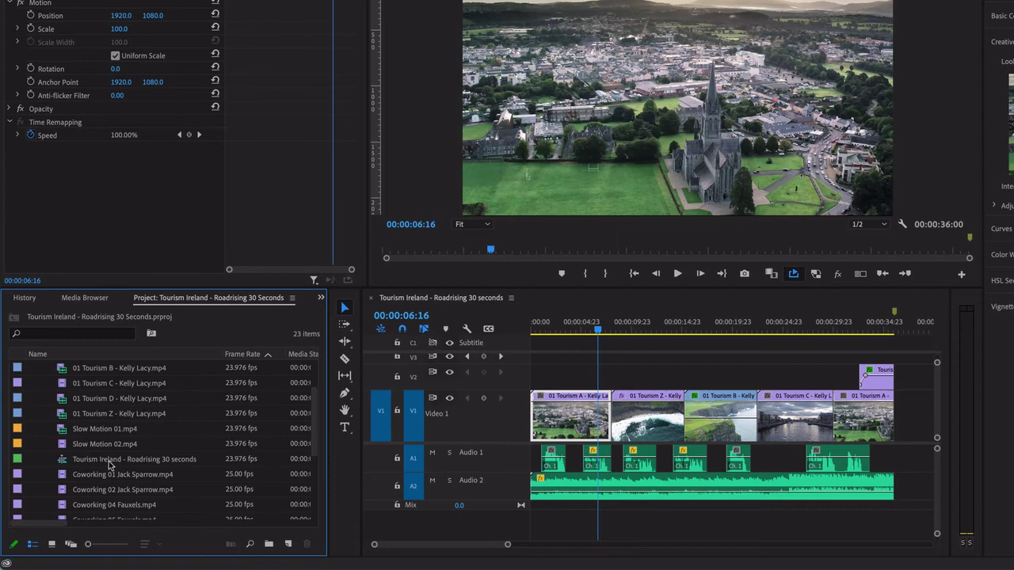
click(109, 460)
scroll(103, 471, up, 4)
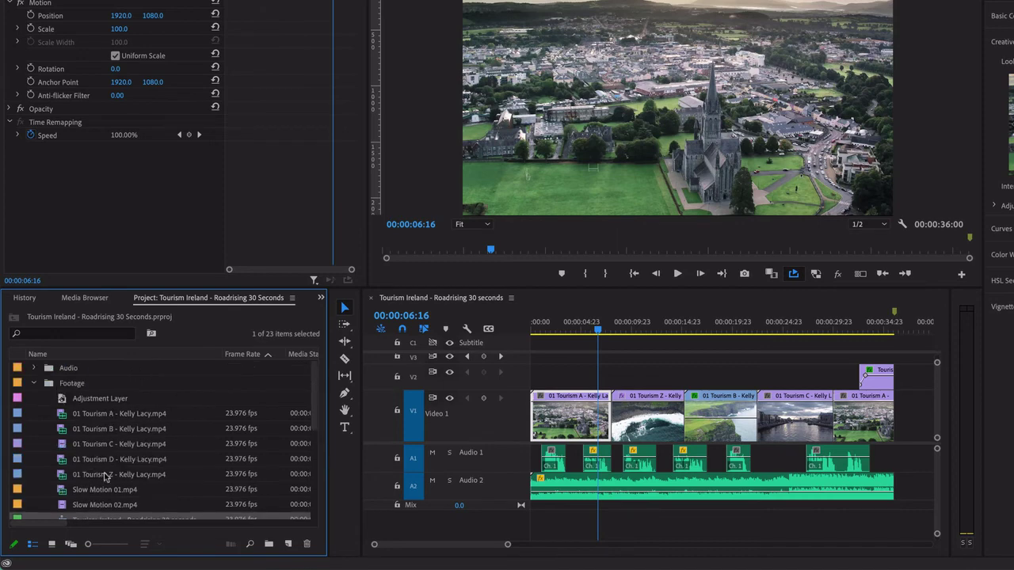
scroll(105, 476, down, 5)
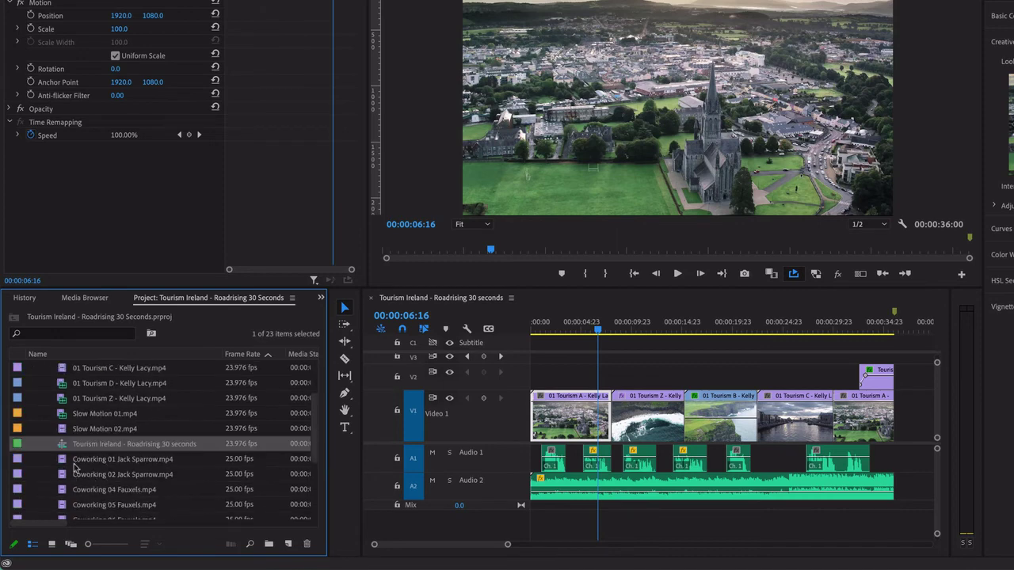
ctrl+click(35, 448)
scroll(60, 465, up, 5)
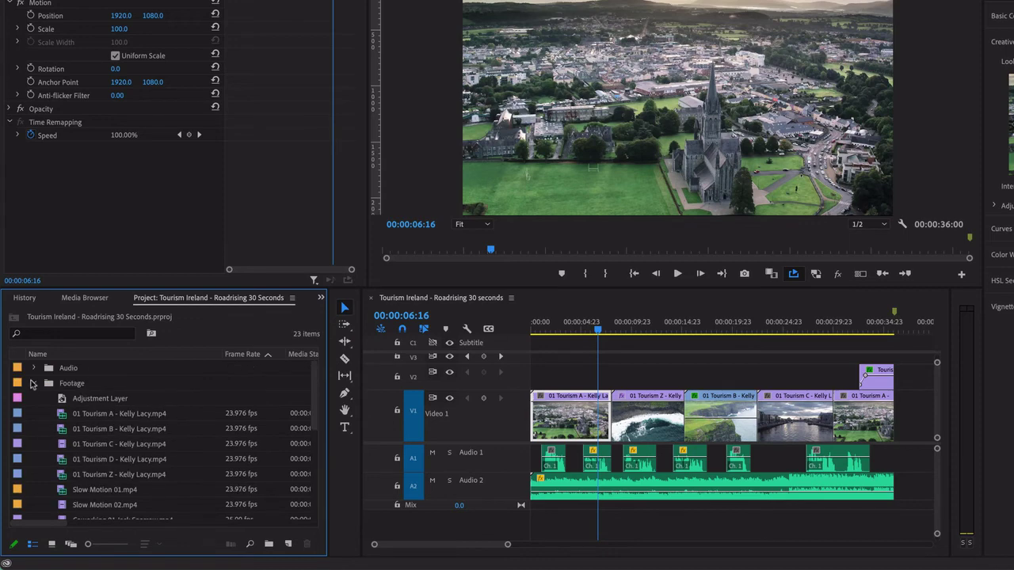
click(32, 383)
key(ctrl+s)
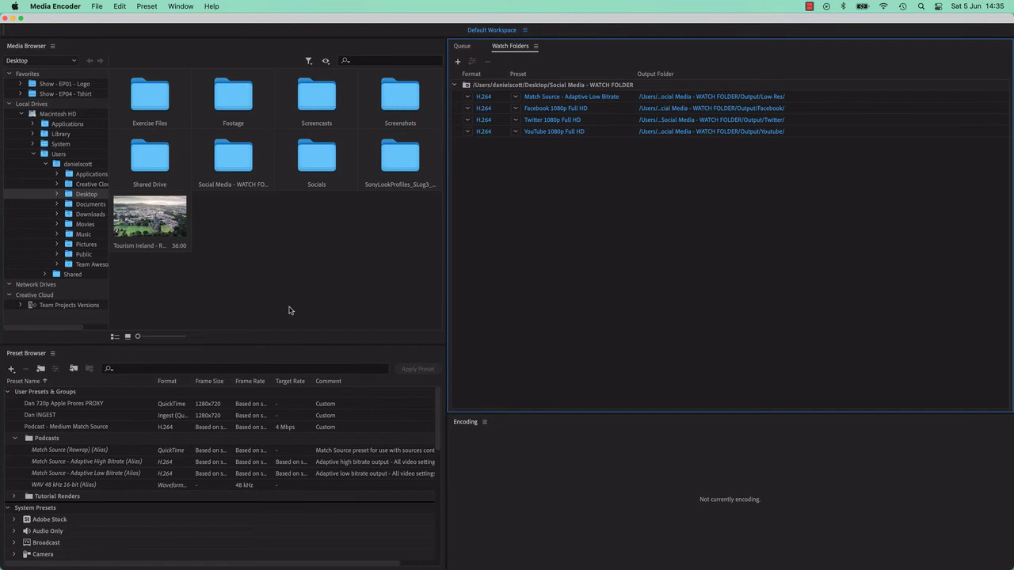
Step: Drag the saved Roadrising .prproj into Social Media - WATCH FOLDER and select its Output folder
key(super+Tab)
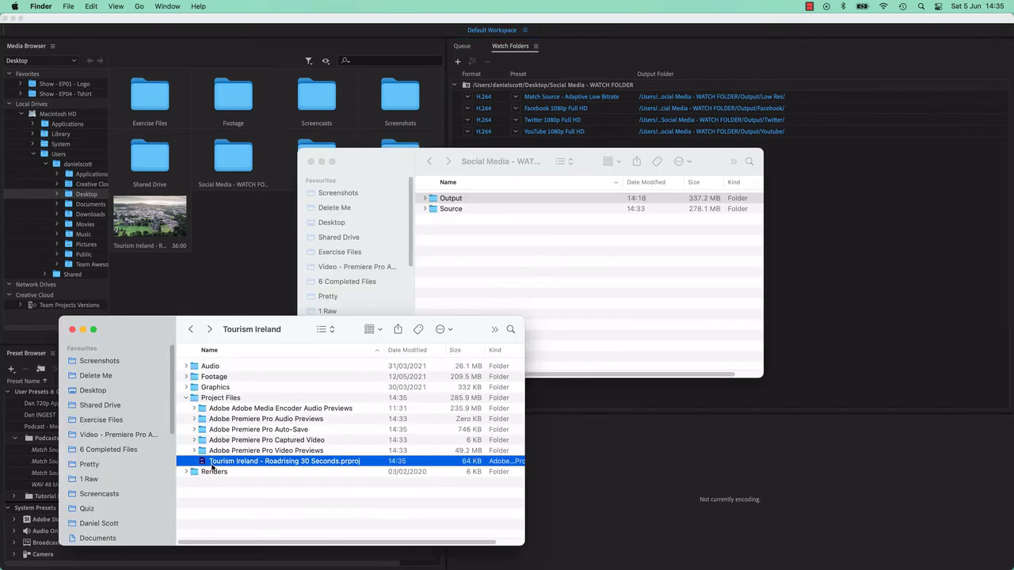
drag(210, 463, 497, 272)
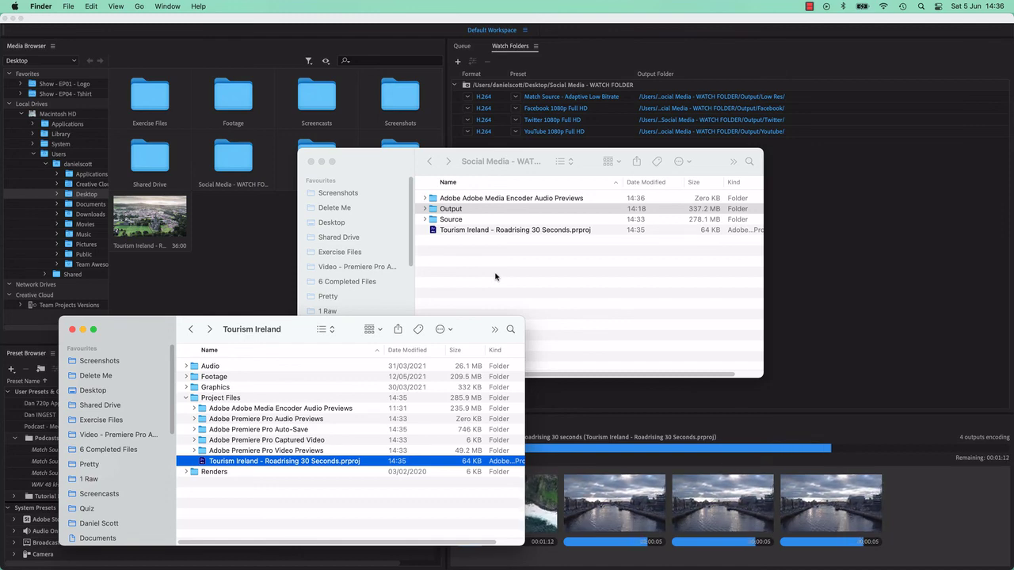
click(497, 277)
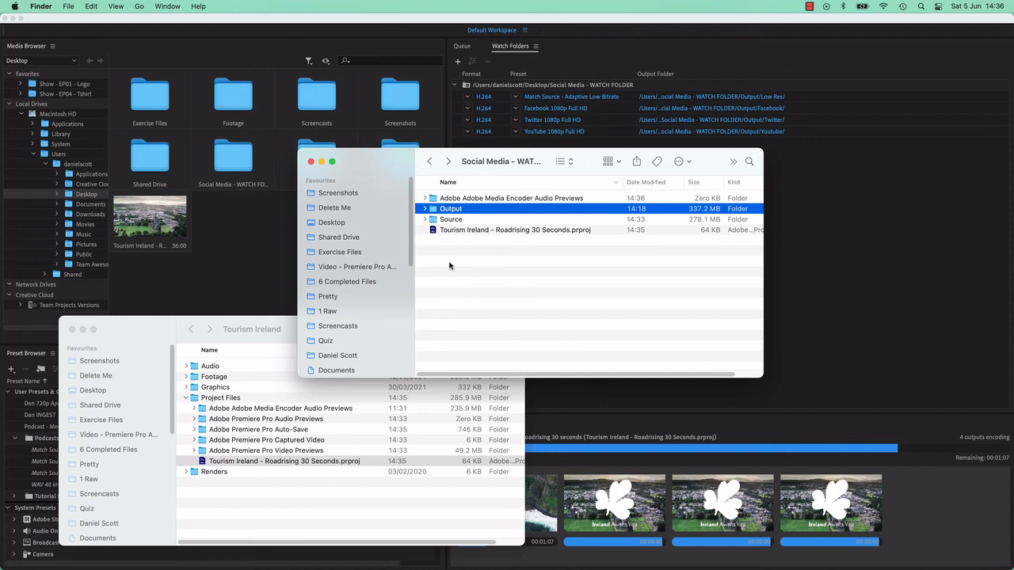